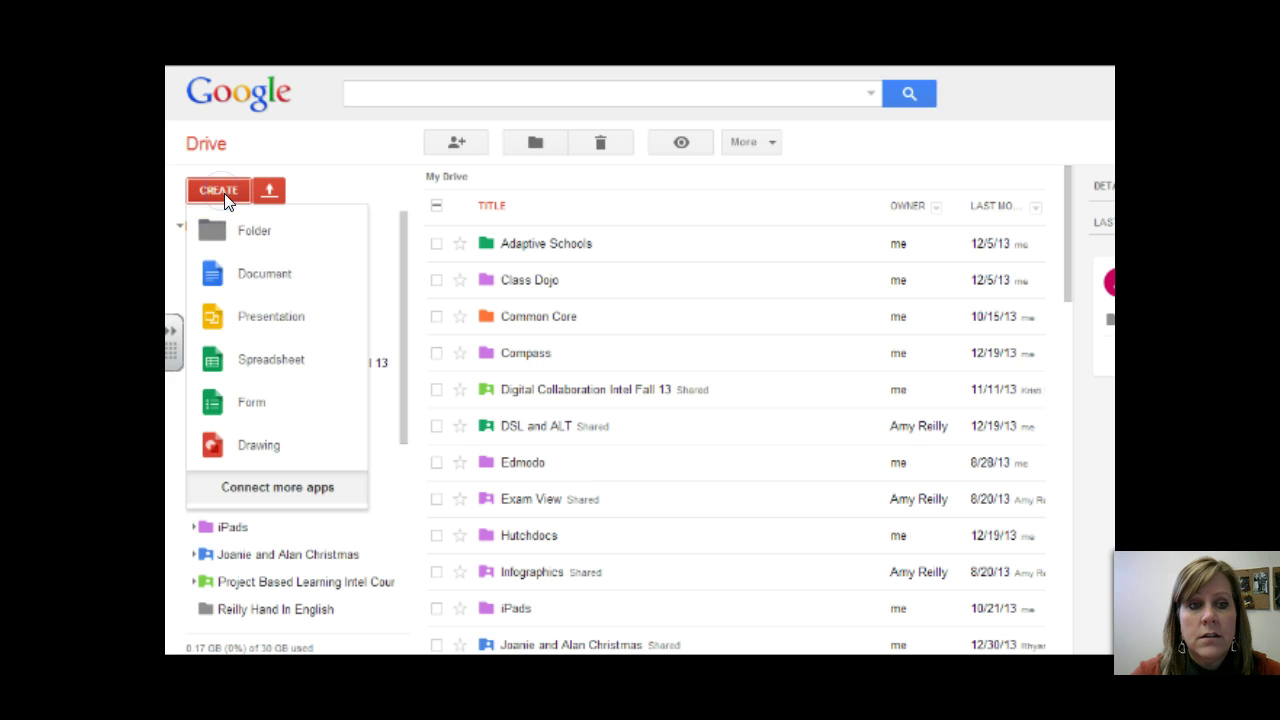
Create a new folder in My Drive named with the teacher's surname followed by "Hand In English".
{"action": "left_click", "coordinate": [243, 230]}
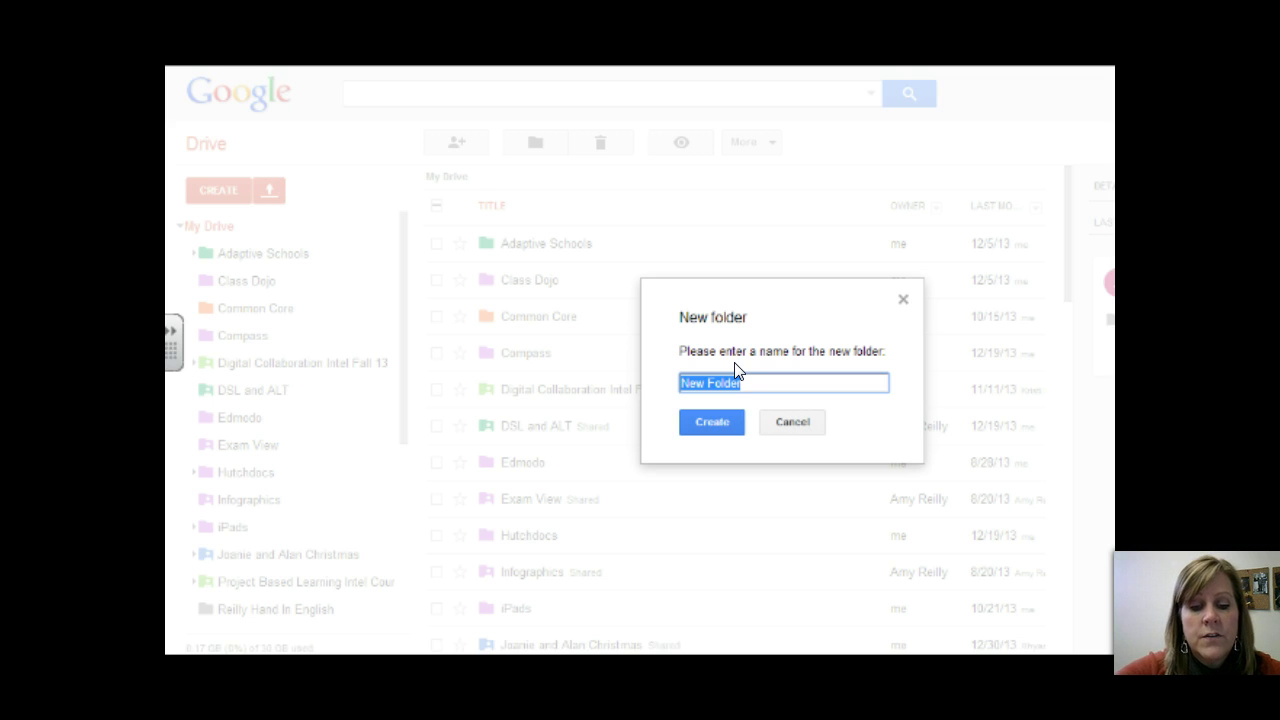
{"action": "type", "text": "Reilly"}
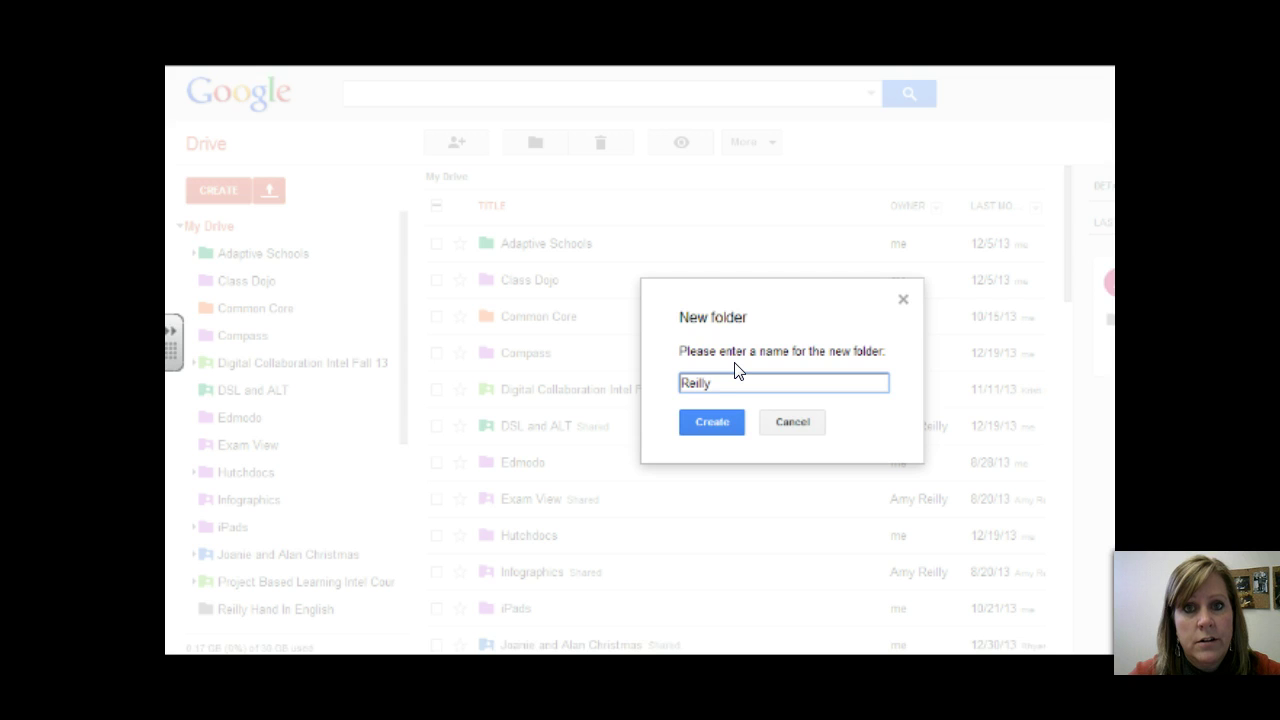
{"action": "left_click", "coordinate": [668, 421]}
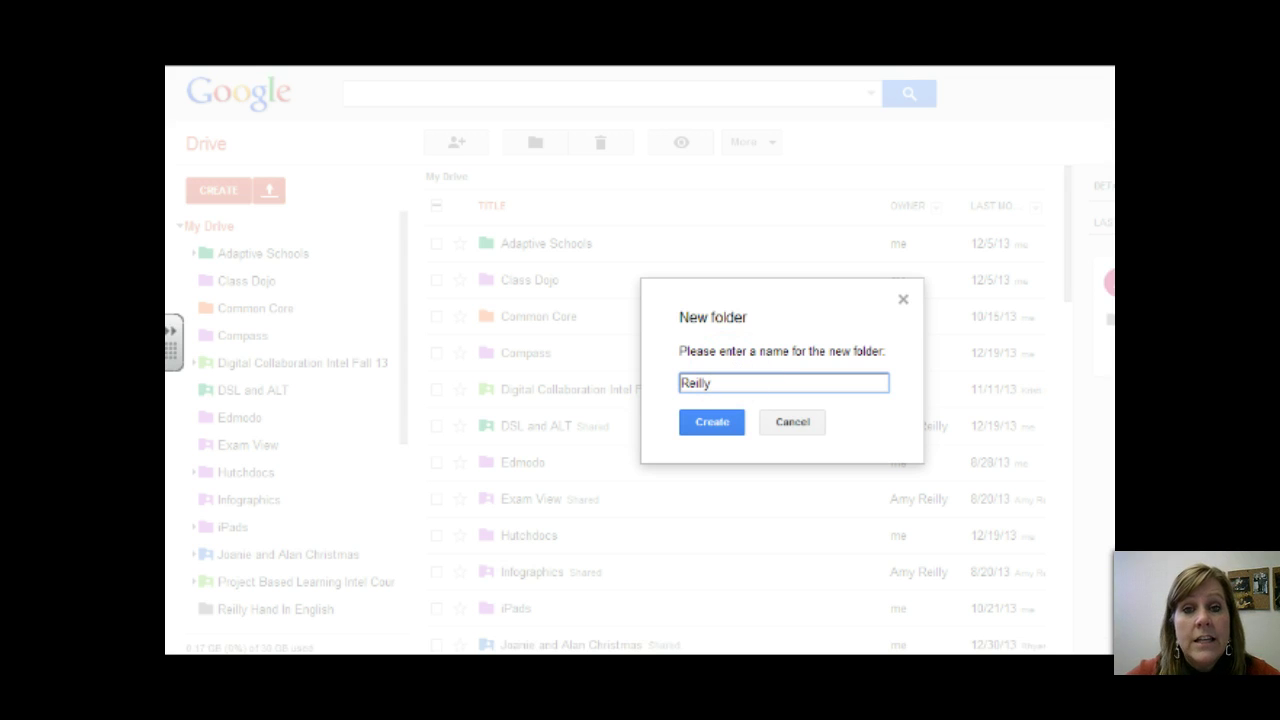
{"action": "type", "text": "Hand"}
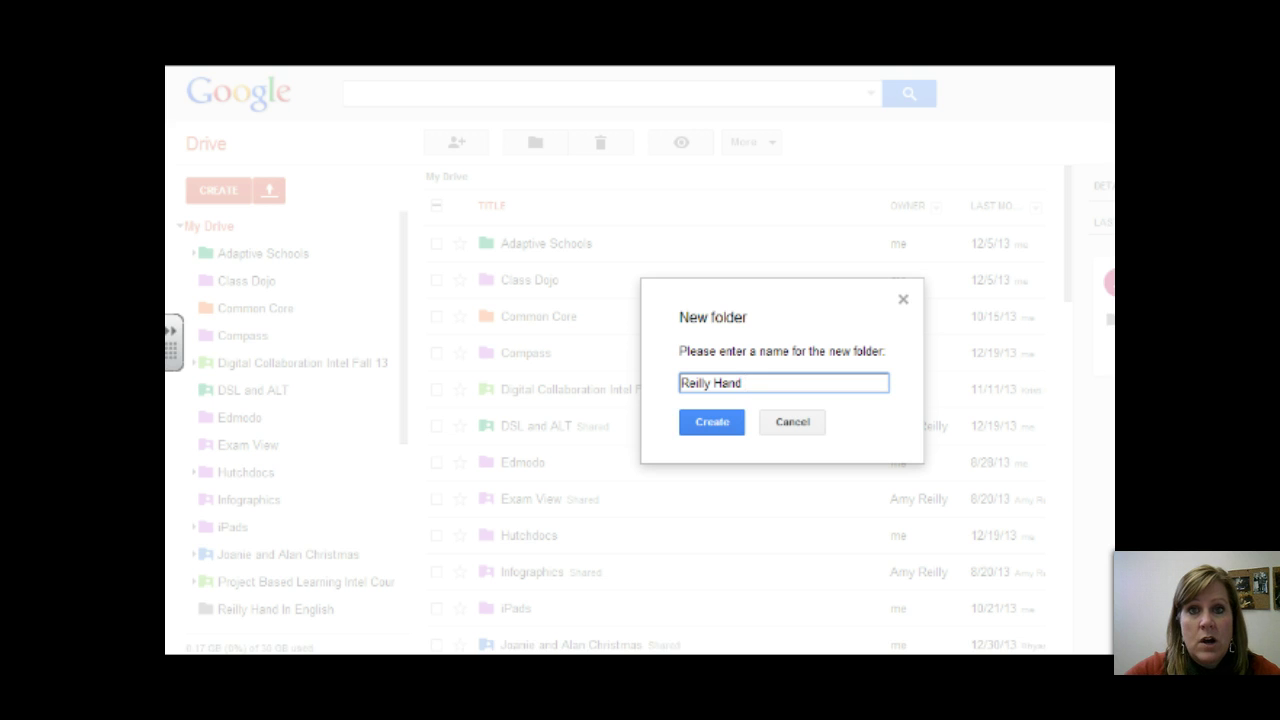
{"action": "type", "text": " In"}
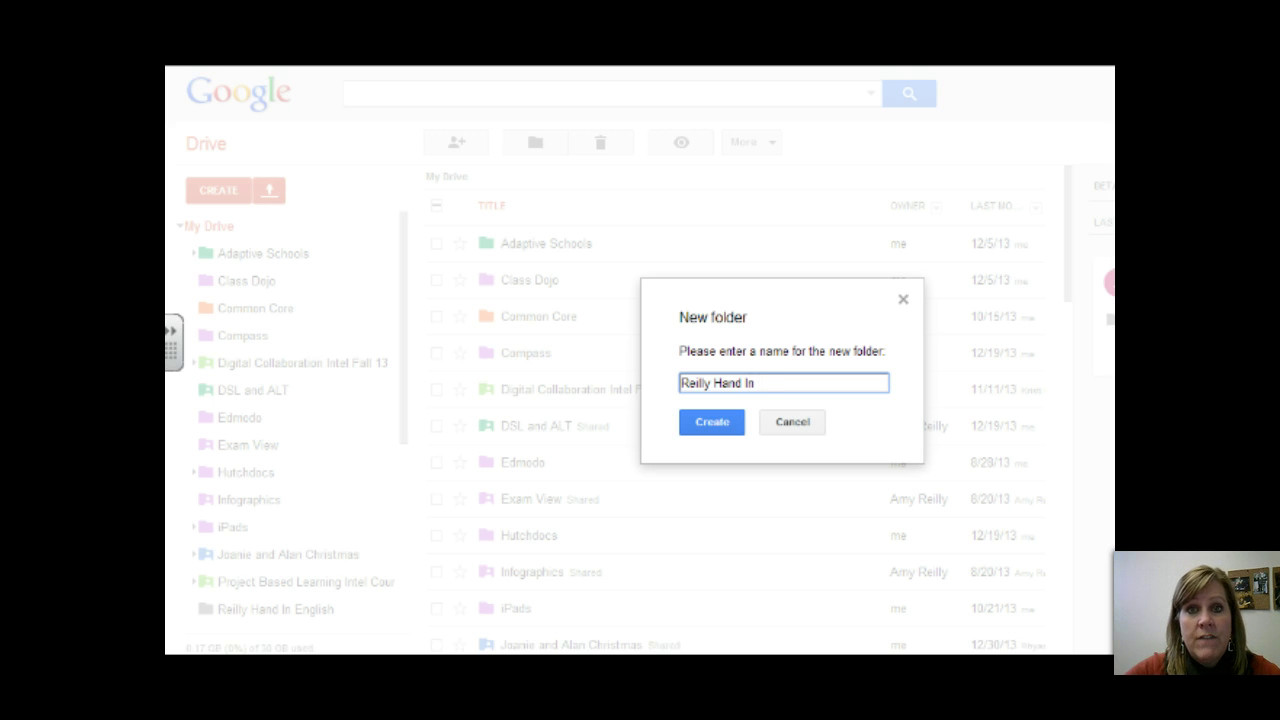
{"action": "type", "text": " English"}
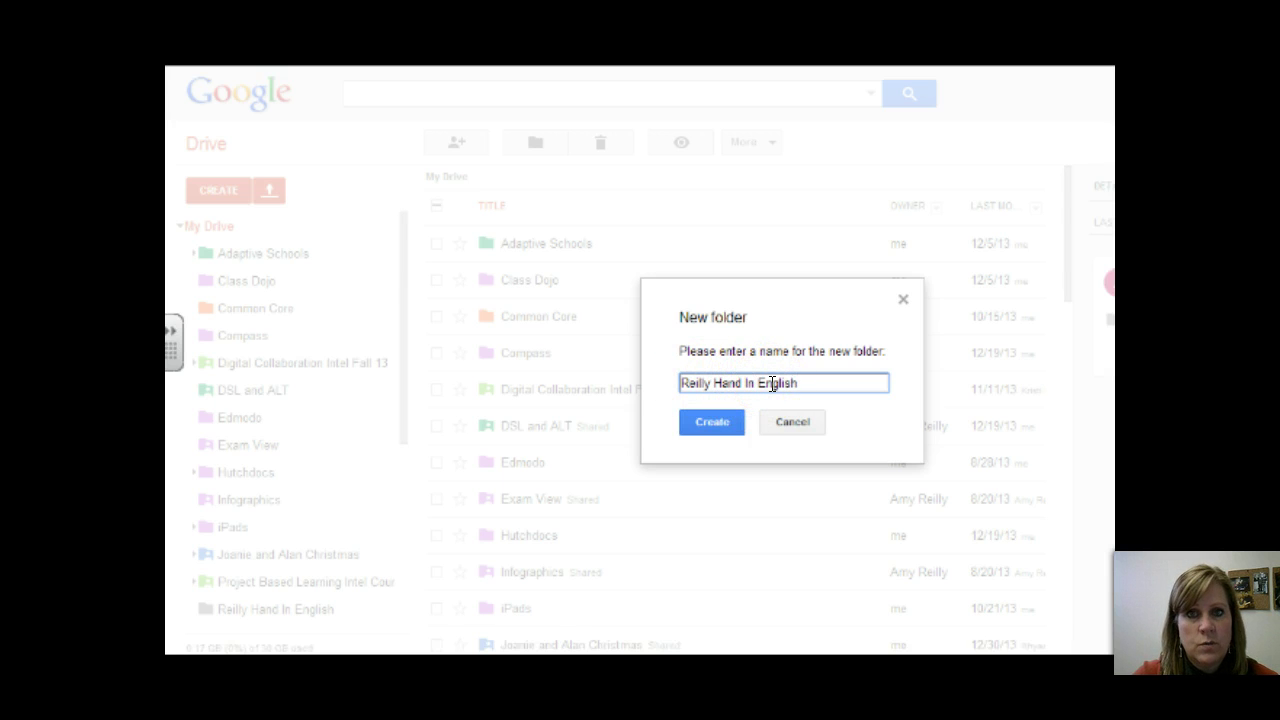
{"action": "left_click", "coordinate": [716, 423]}
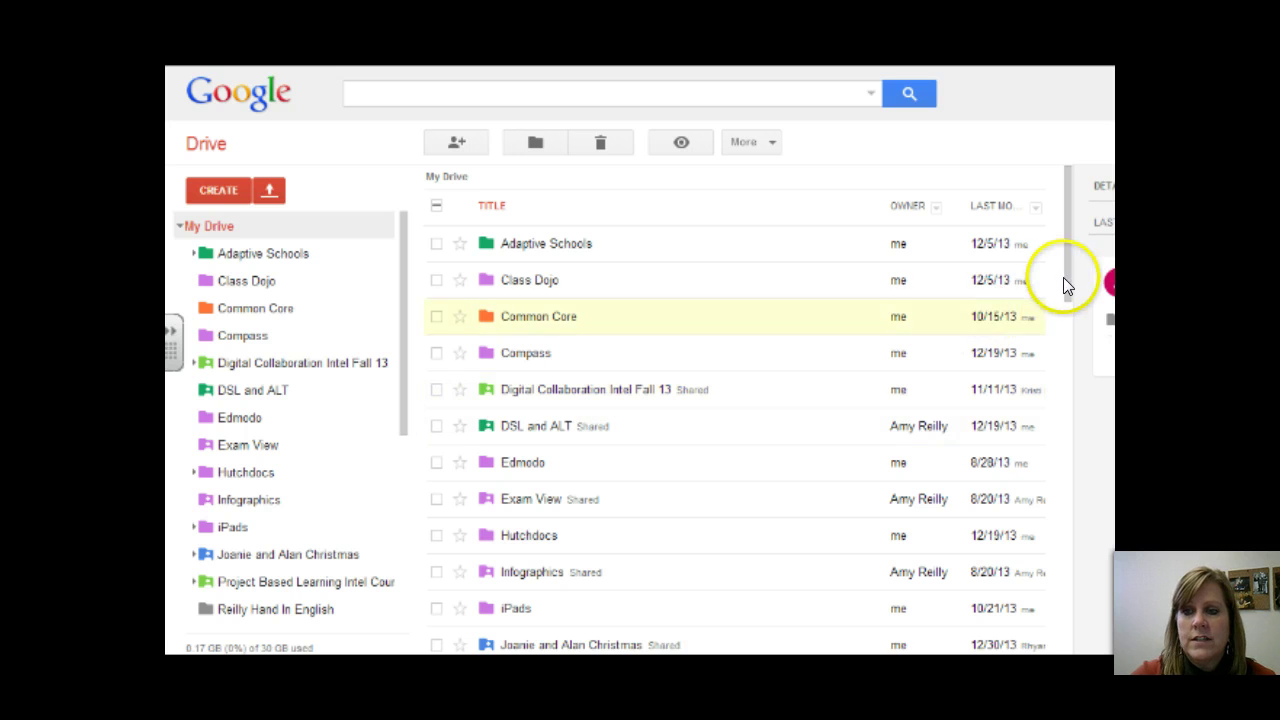
Change the color of the newly created Hand In English folder, modified at 2:10 pm, to the red Cardinal.
{"action": "left_click_drag", "start_coordinate": [1063, 278], "coordinate": [1066, 319]}
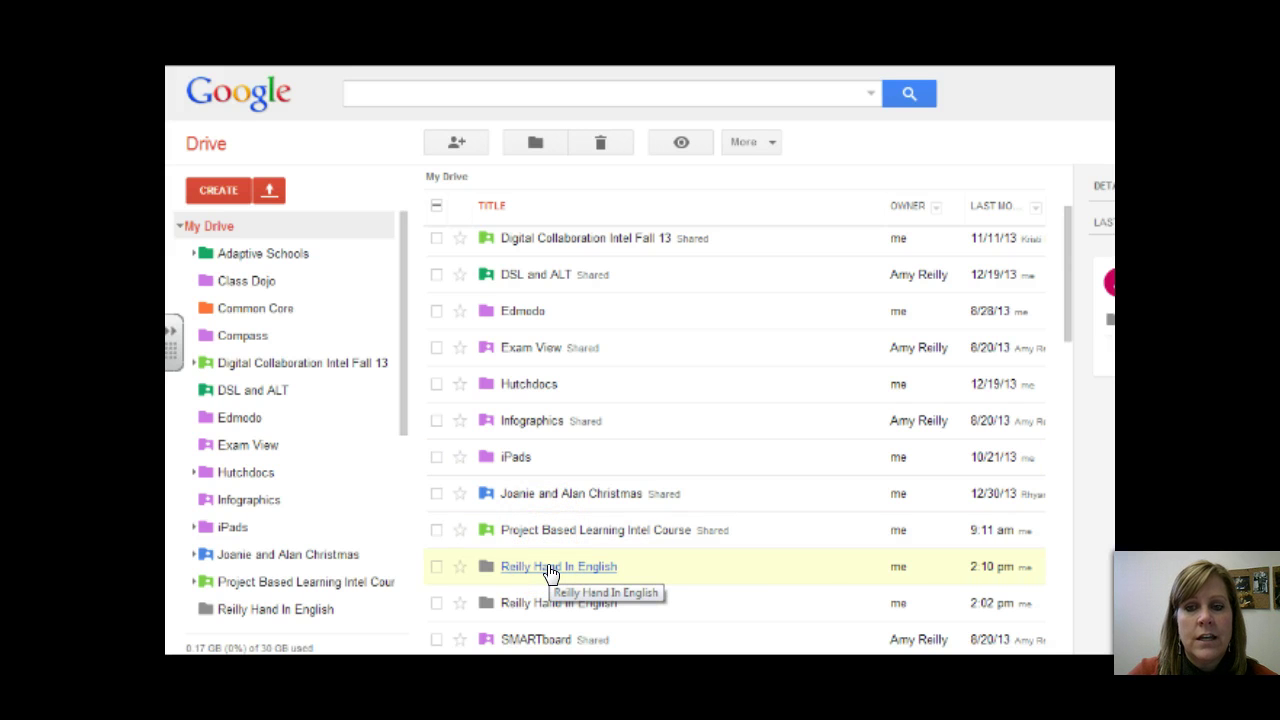
{"action": "left_click_drag", "start_coordinate": [1068, 320], "coordinate": [1062, 348]}
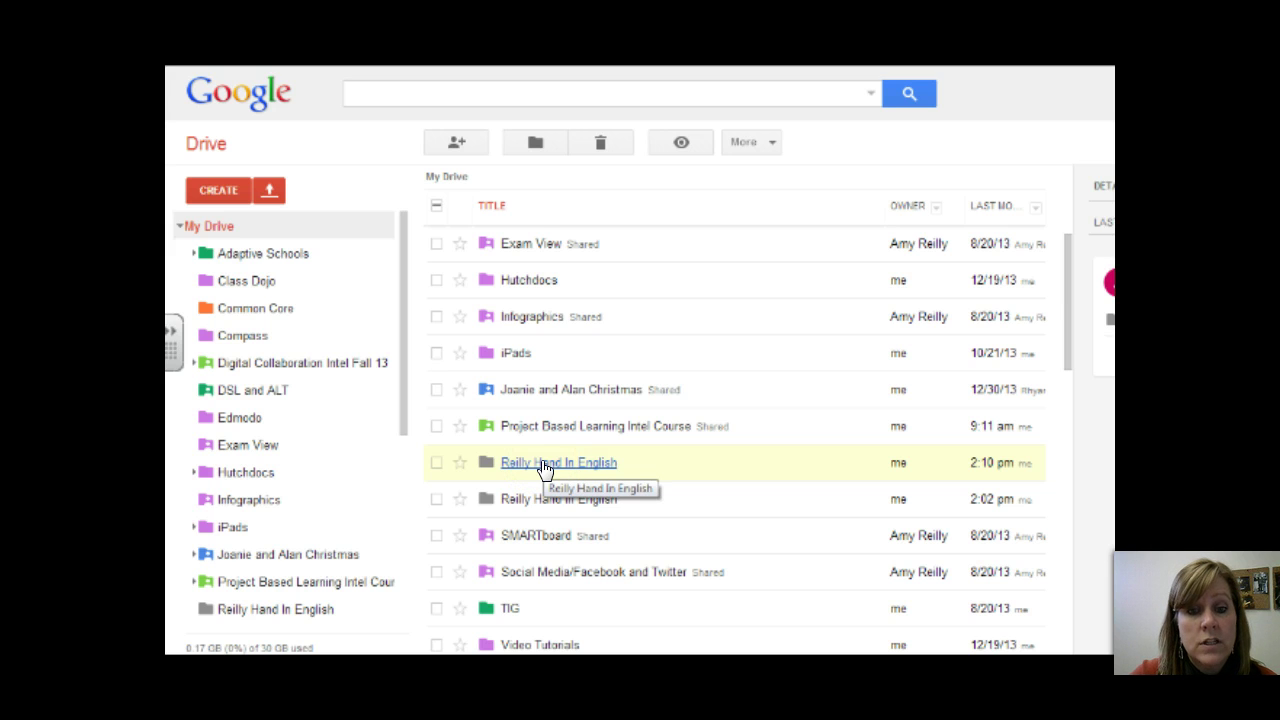
{"action": "left_click", "coordinate": [602, 458]}
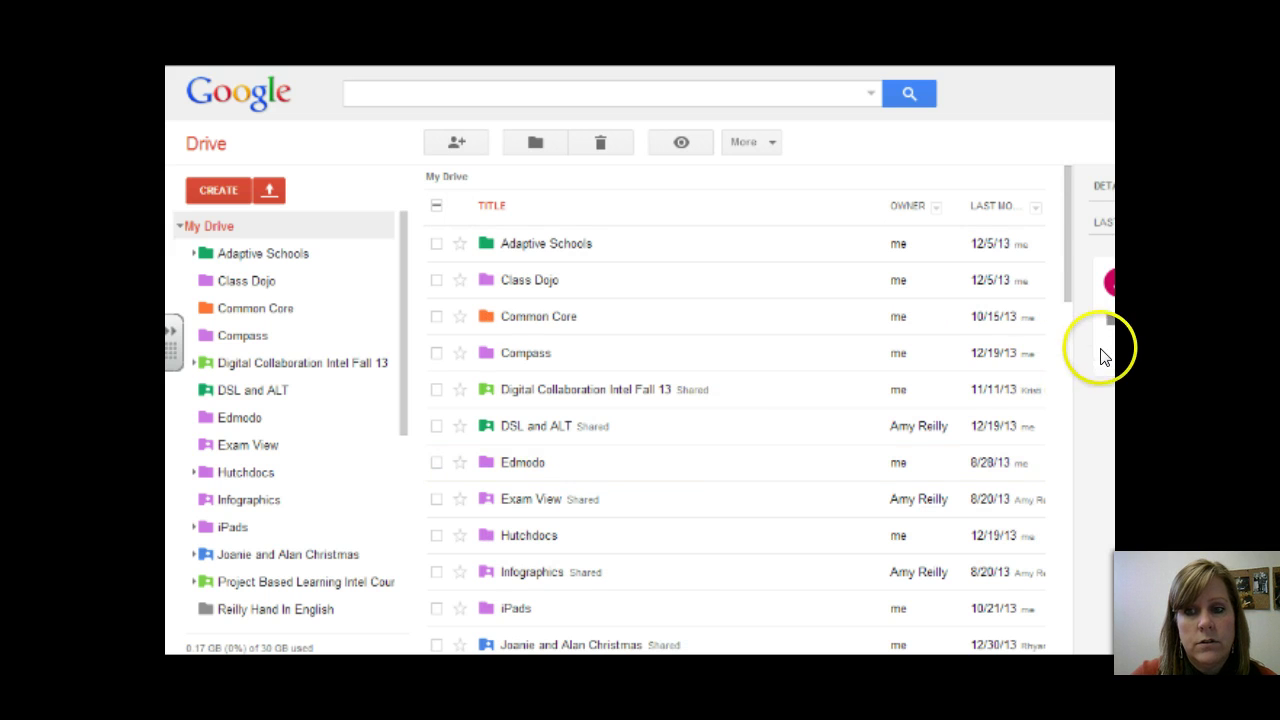
{"action": "left_click_drag", "start_coordinate": [1066, 291], "coordinate": [1057, 331]}
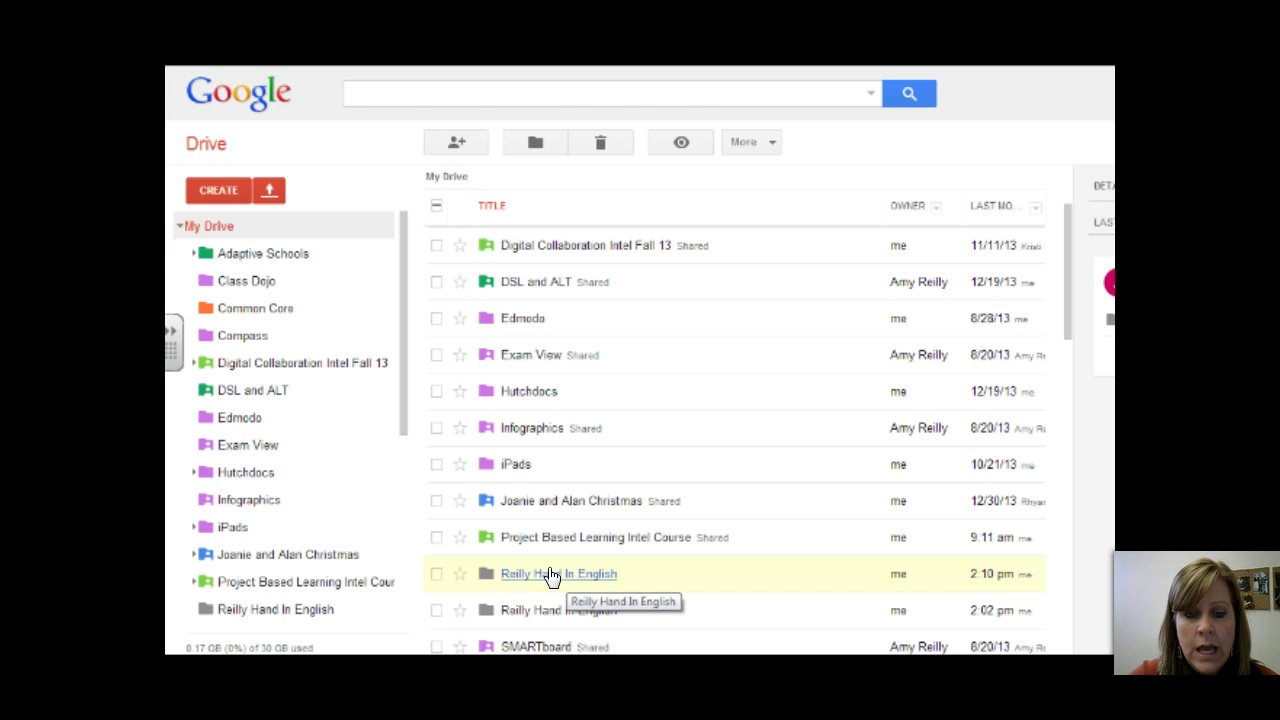
{"action": "right_click", "coordinate": [550, 577]}
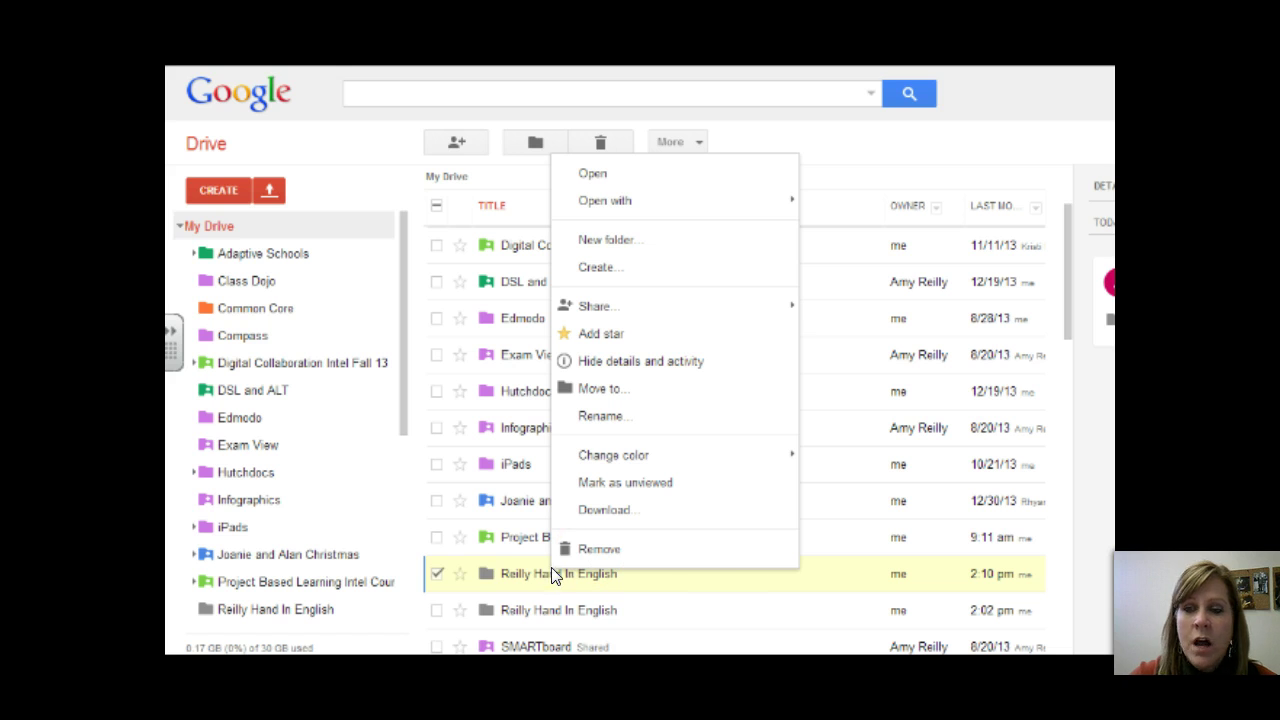
{"action": "left_click", "coordinate": [843, 593]}
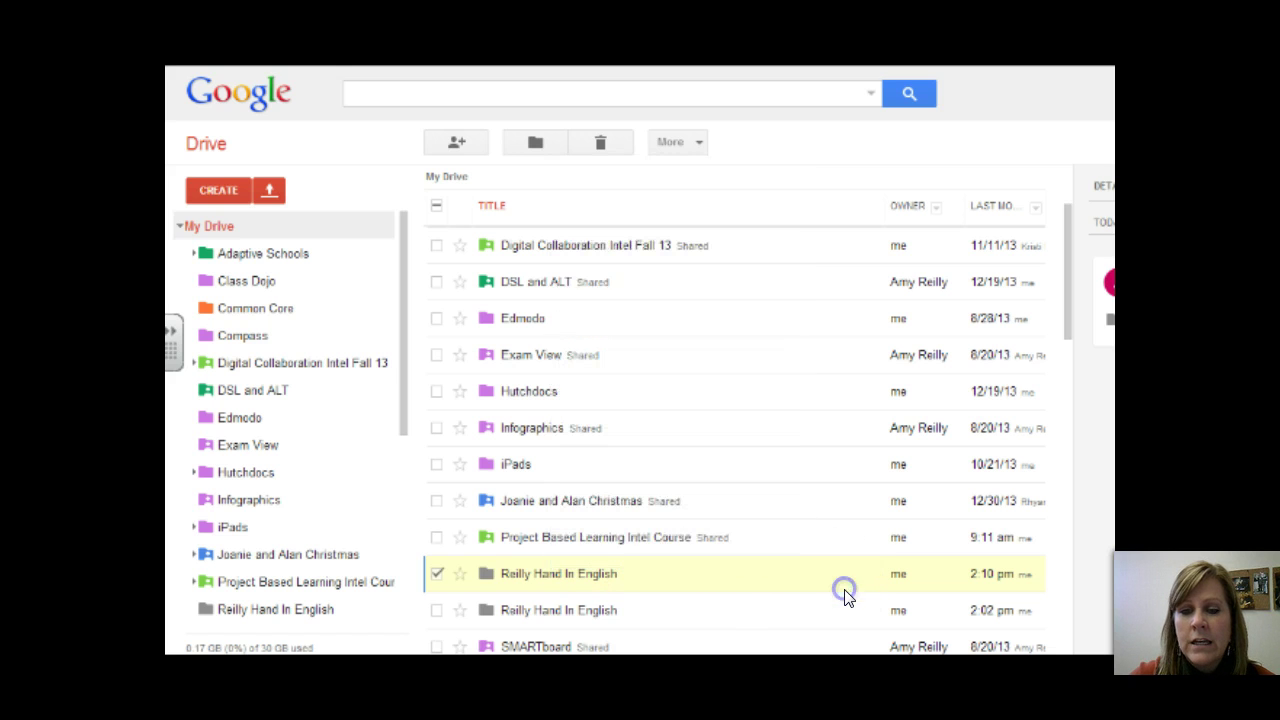
{"action": "right_click", "coordinate": [555, 582]}
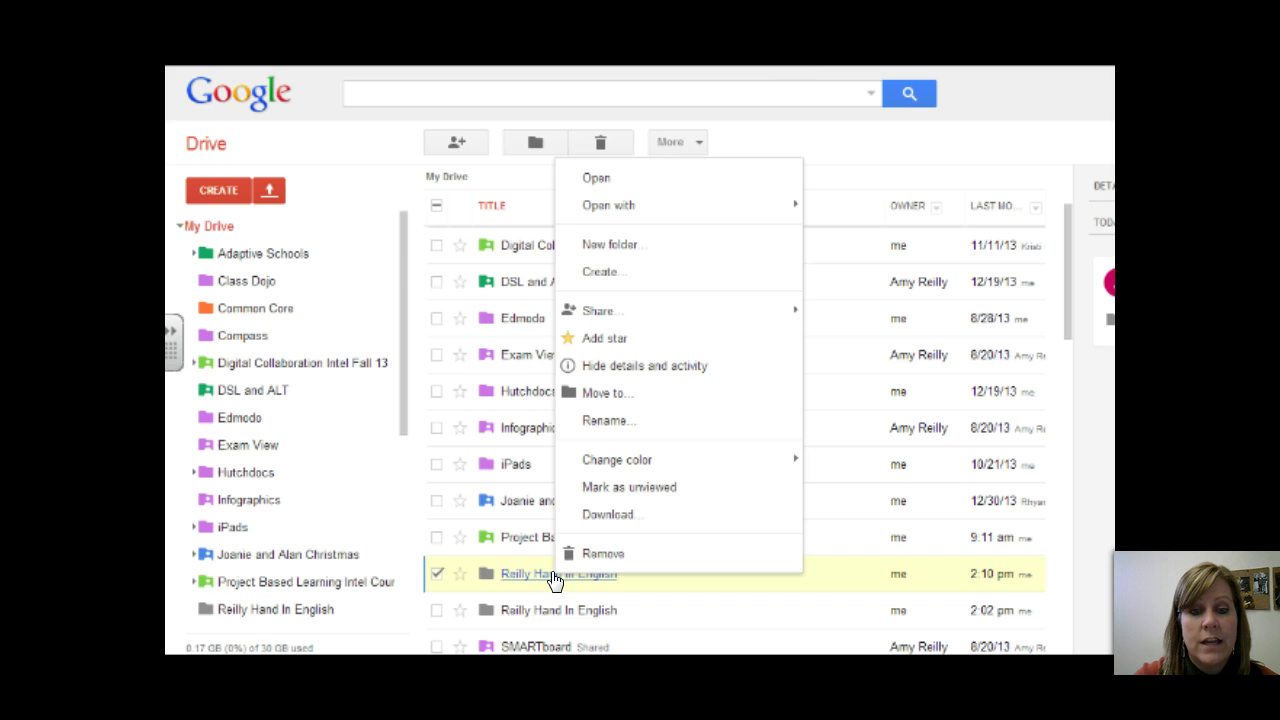
{"action": "left_click", "coordinate": [616, 466]}
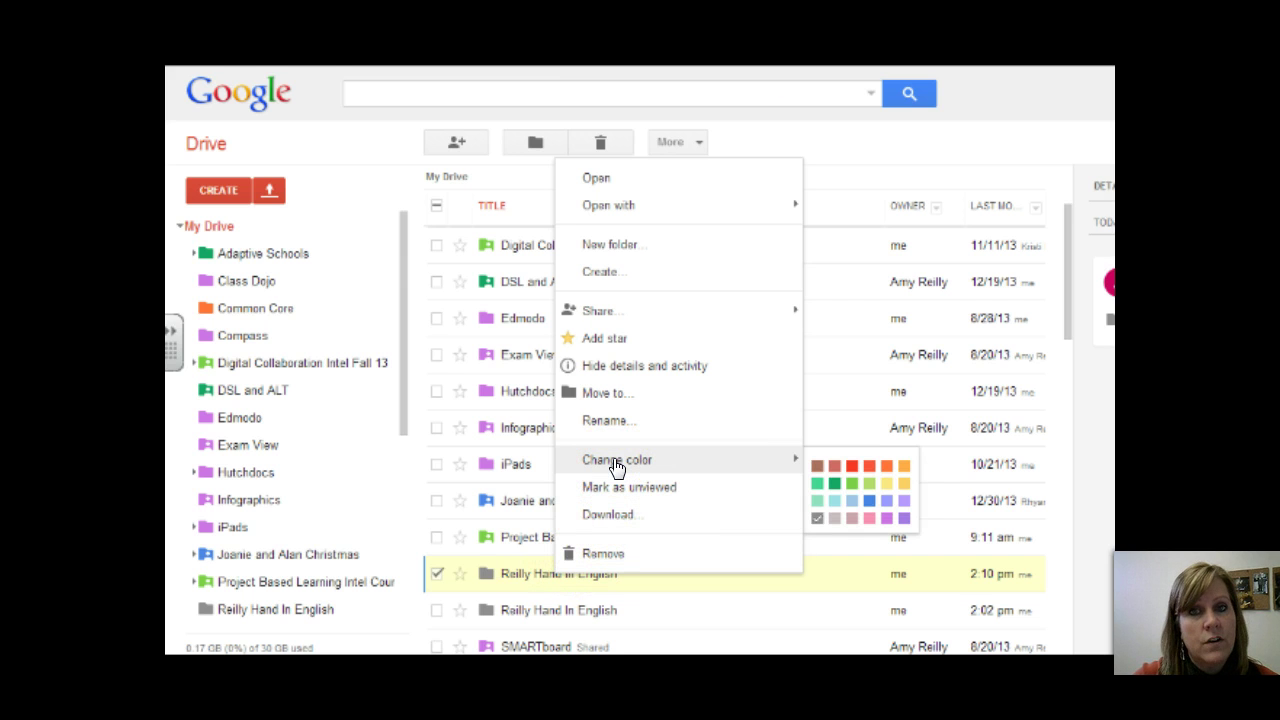
{"action": "left_click", "coordinate": [628, 466]}
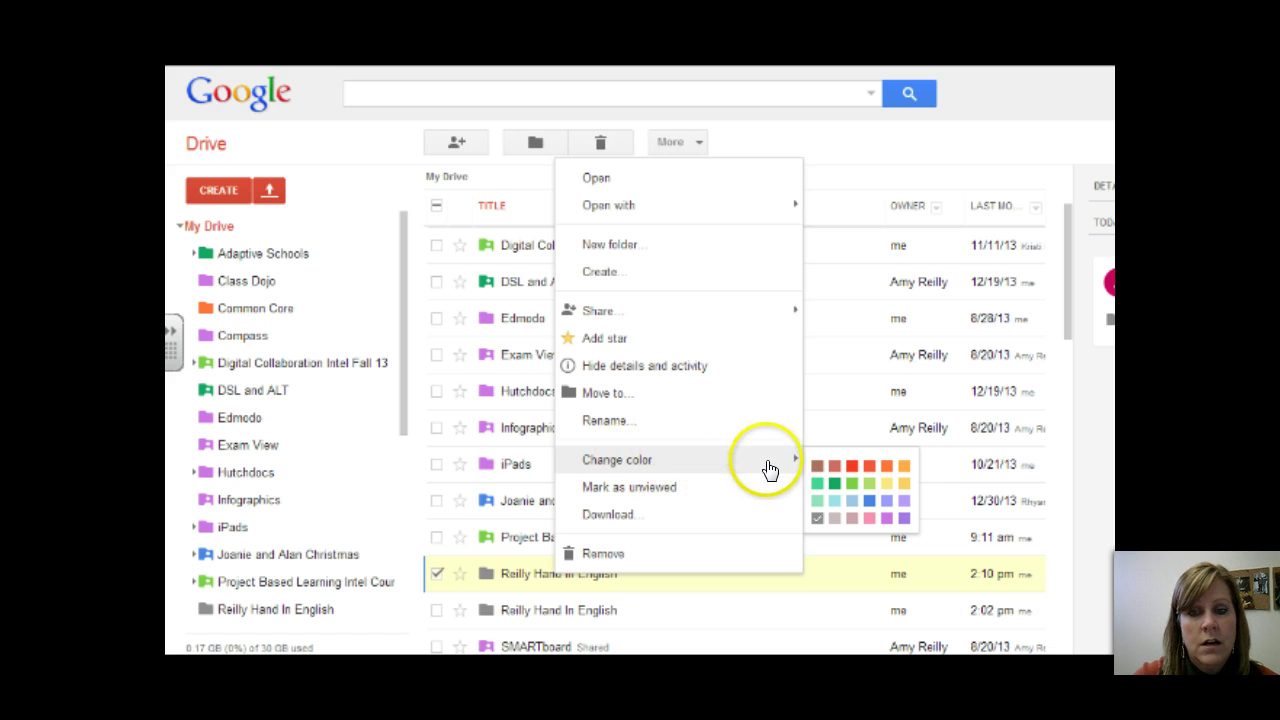
{"action": "left_click", "coordinate": [849, 466]}
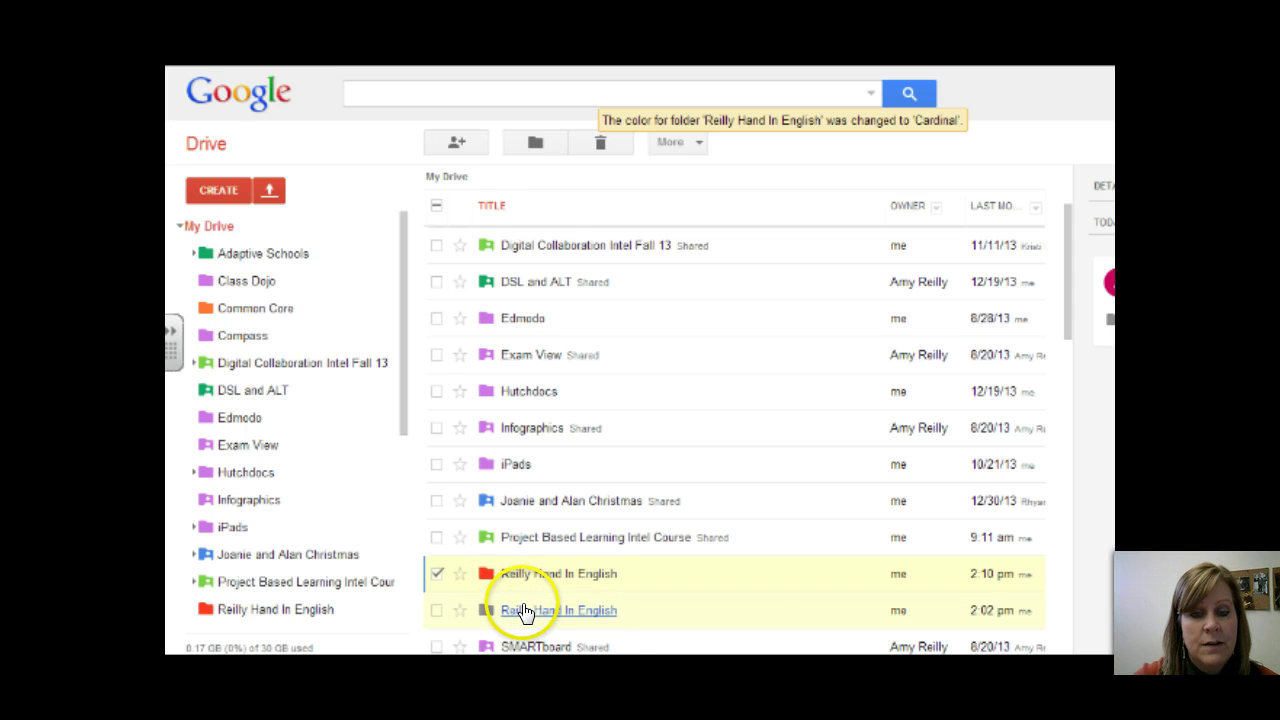
Change the color of the older Hand In English folder, modified at 2:02 pm, to the dark green Vern fern.
{"action": "right_click", "coordinate": [524, 611]}
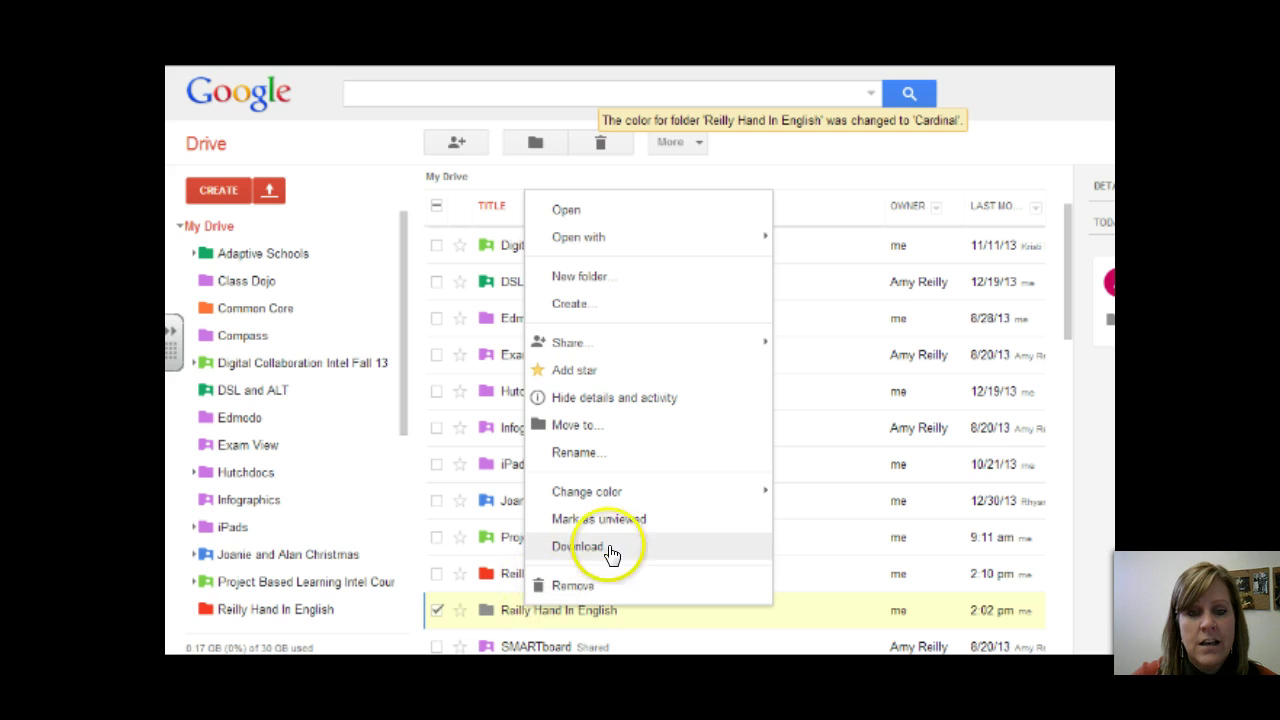
{"action": "mouse_move", "coordinate": [609, 494]}
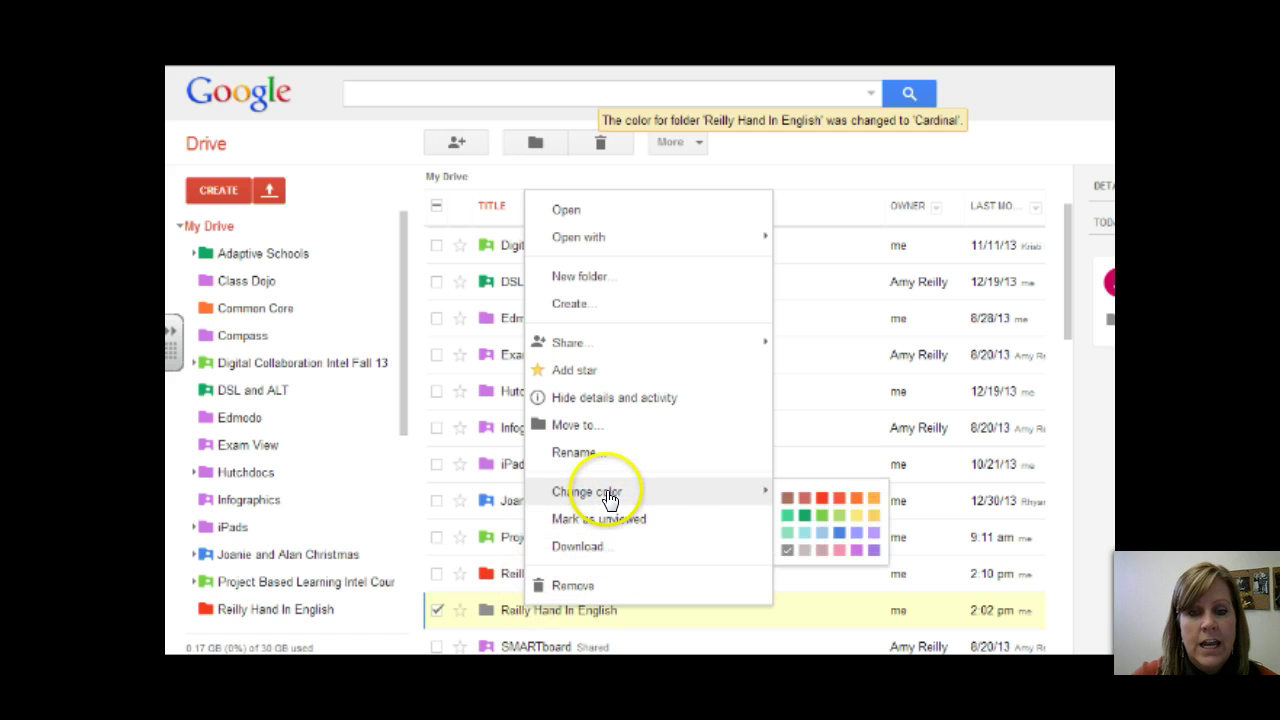
{"action": "left_click", "coordinate": [804, 516]}
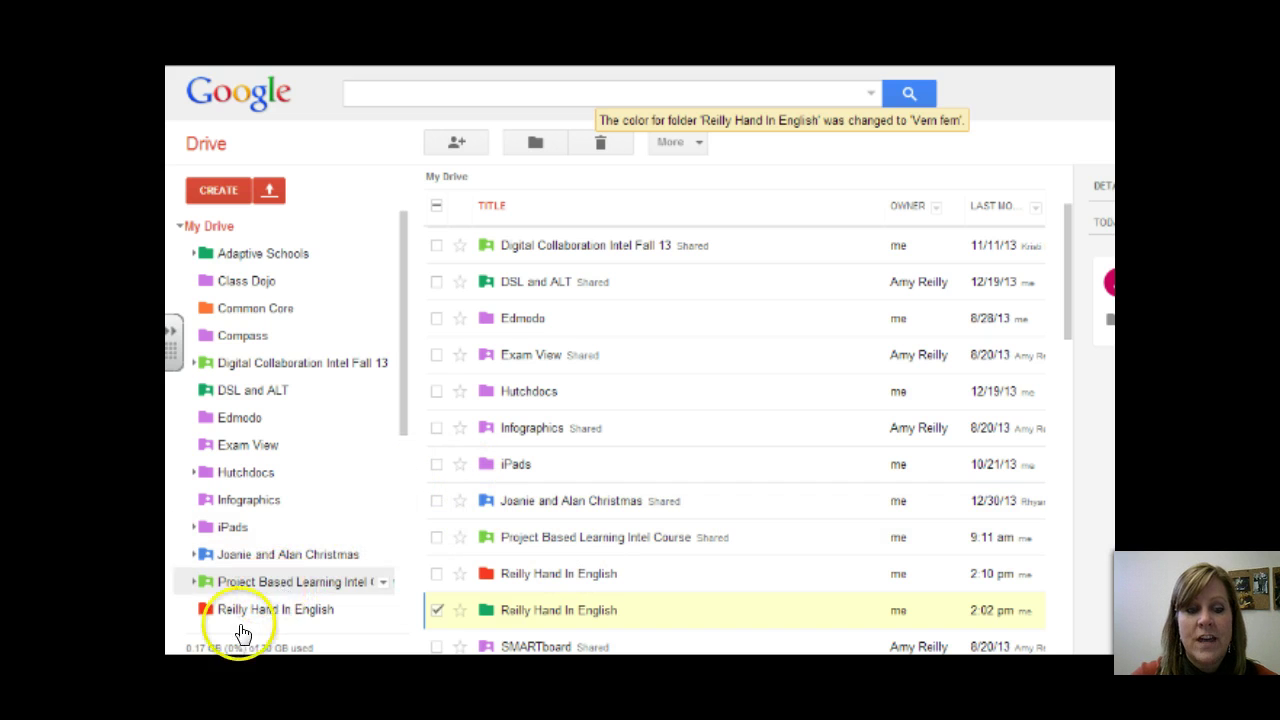
{"action": "mouse_move", "coordinate": [285, 647]}
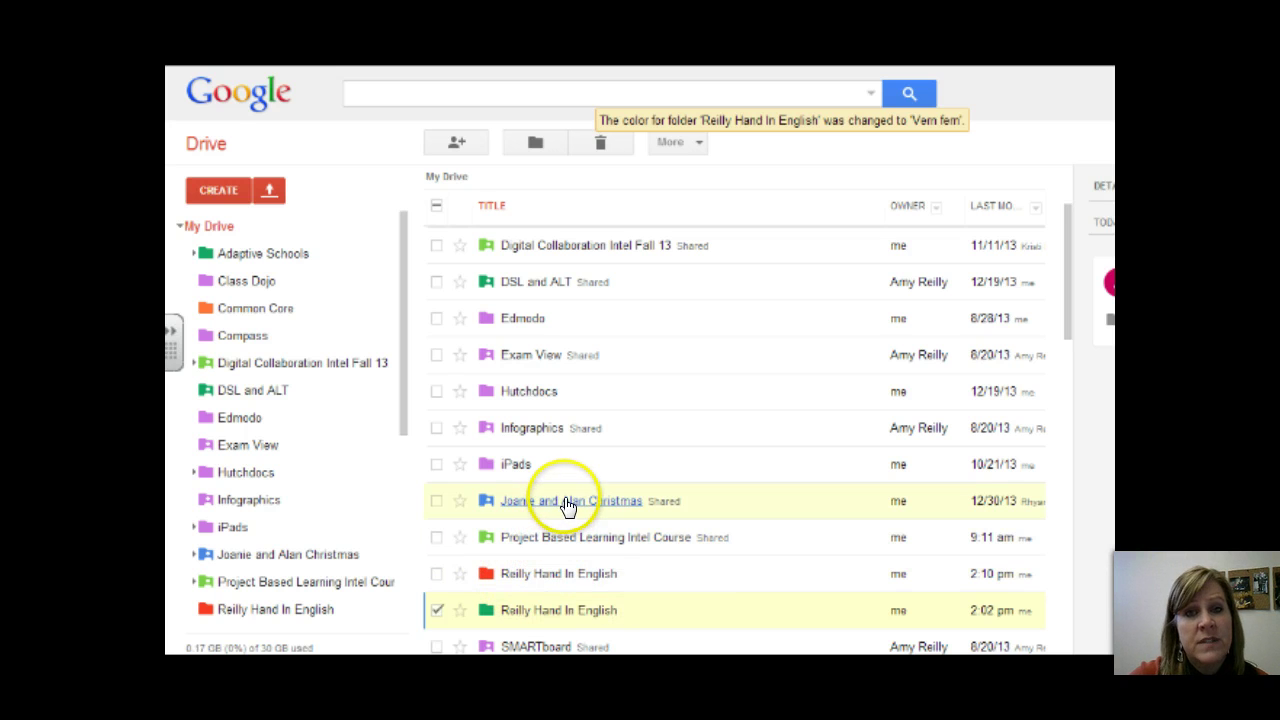
{"action": "left_click", "coordinate": [508, 585]}
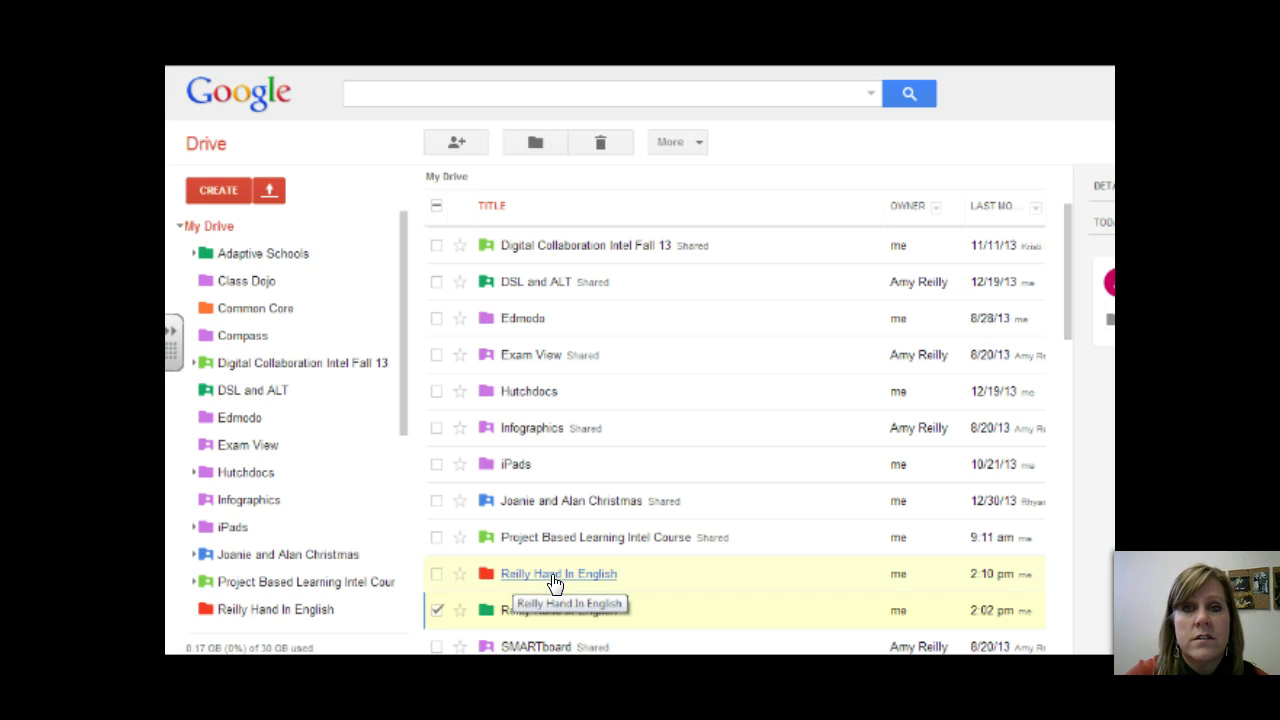
{"action": "left_click", "coordinate": [555, 583]}
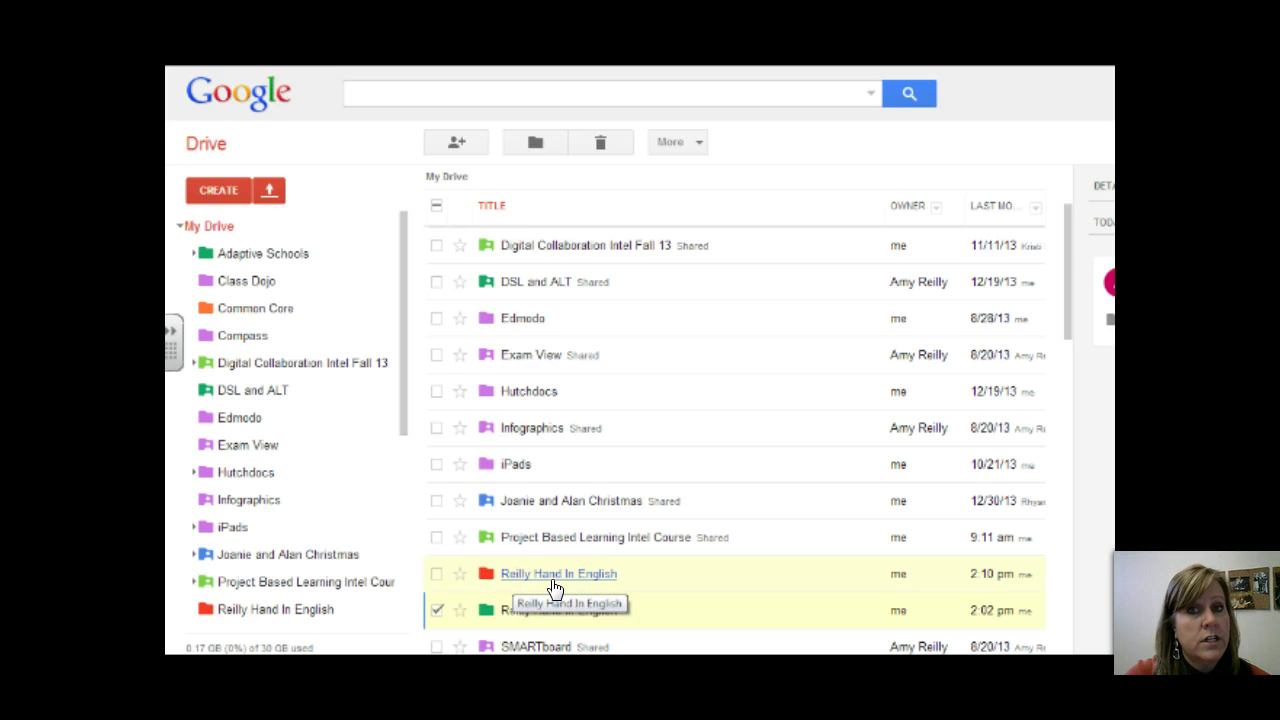
{"action": "left_click", "coordinate": [572, 578]}
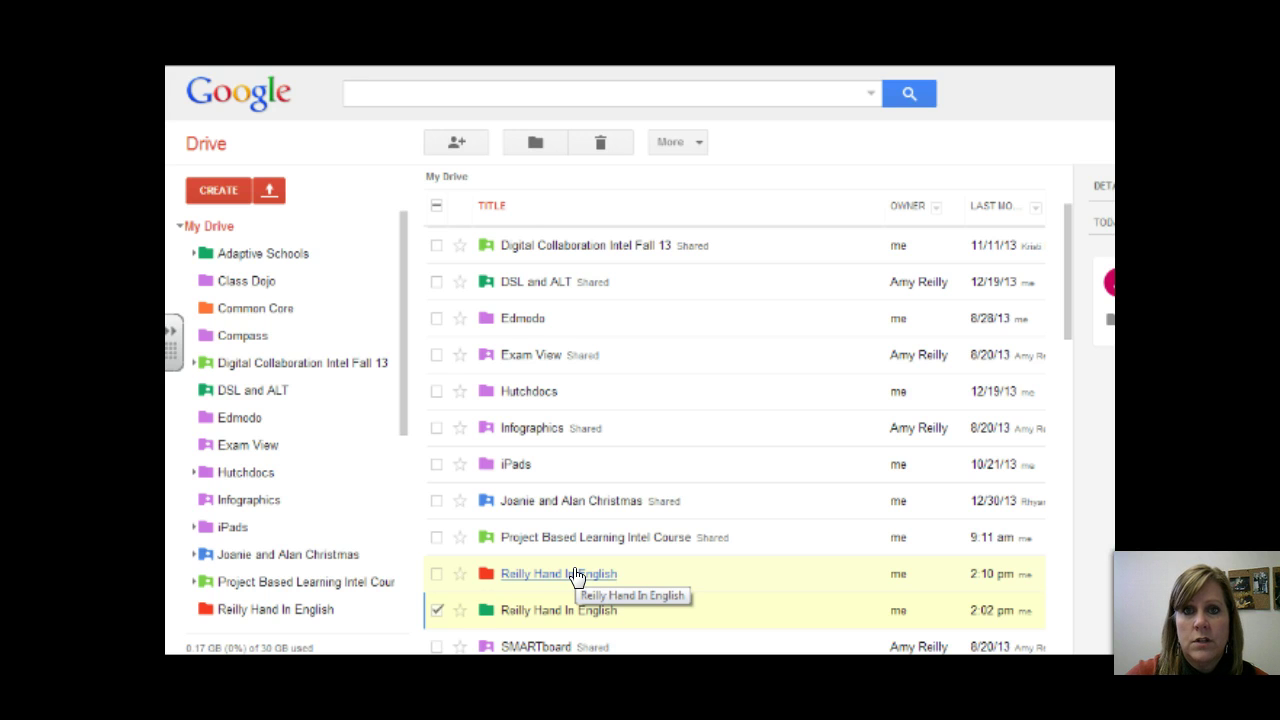
{"action": "left_click", "coordinate": [550, 574]}
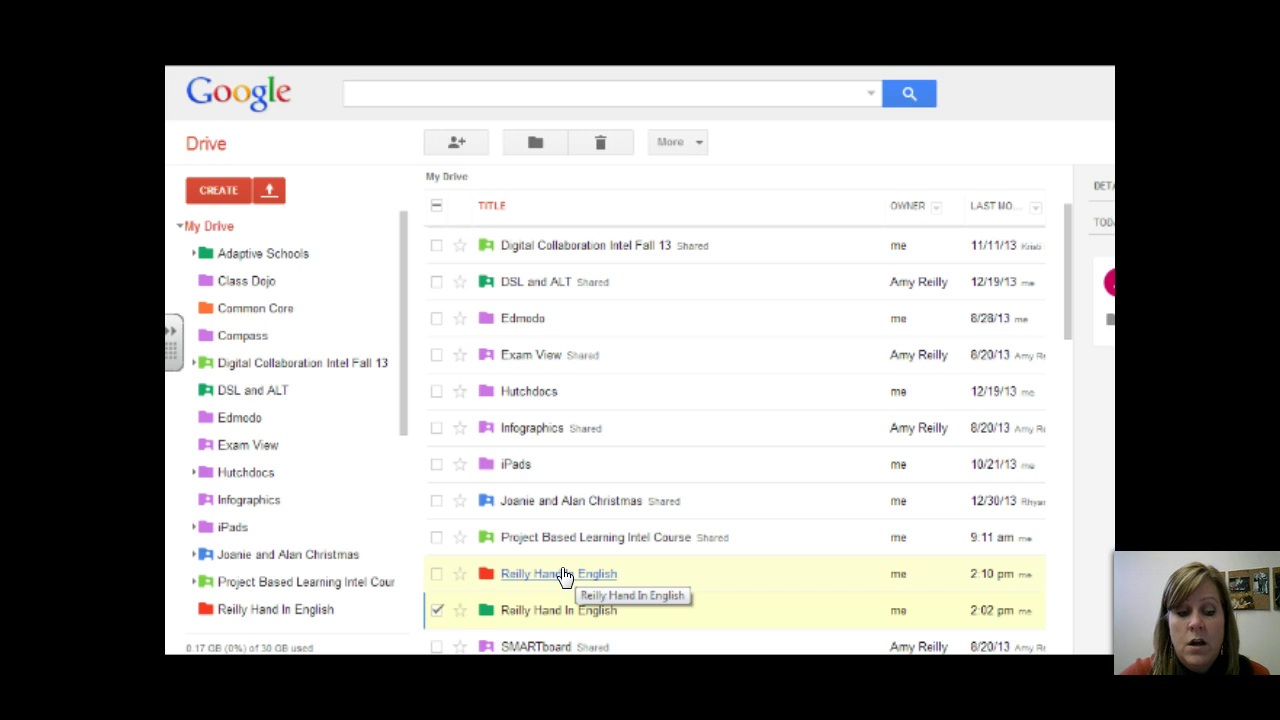
Open the sharing settings of the red Hand In English folder.
{"action": "right_click", "coordinate": [563, 577]}
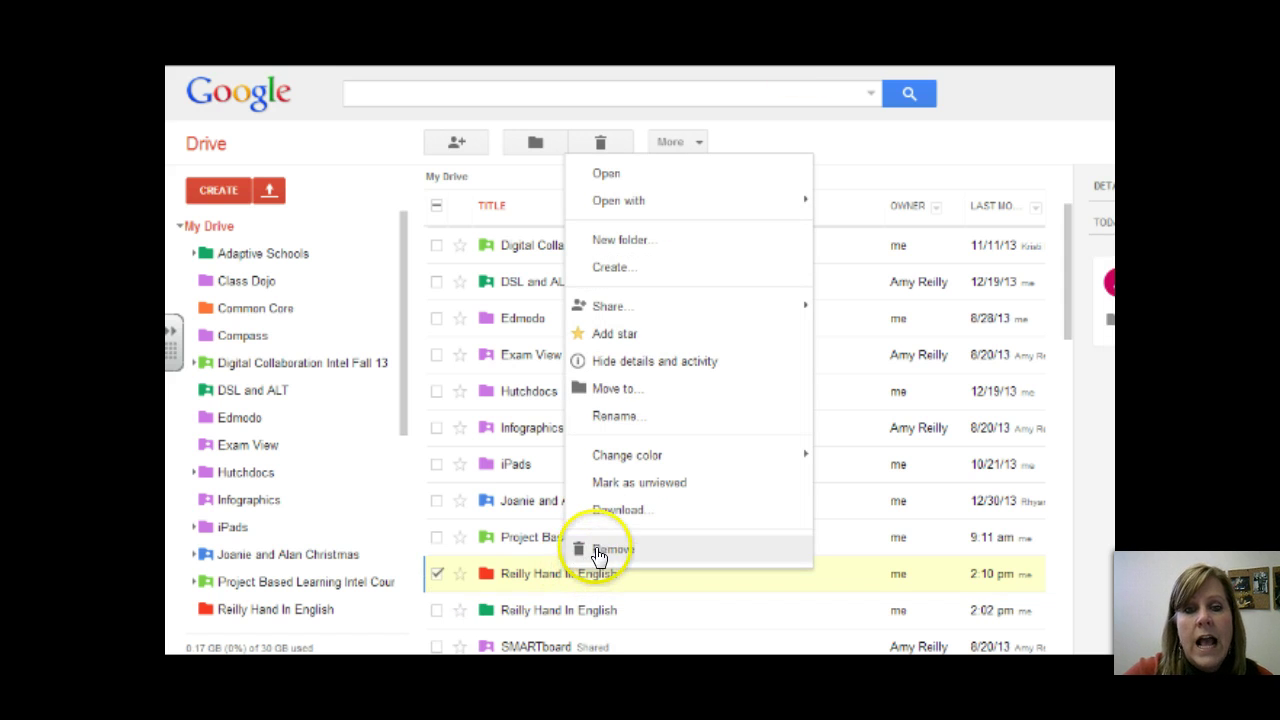
{"action": "mouse_move", "coordinate": [620, 313]}
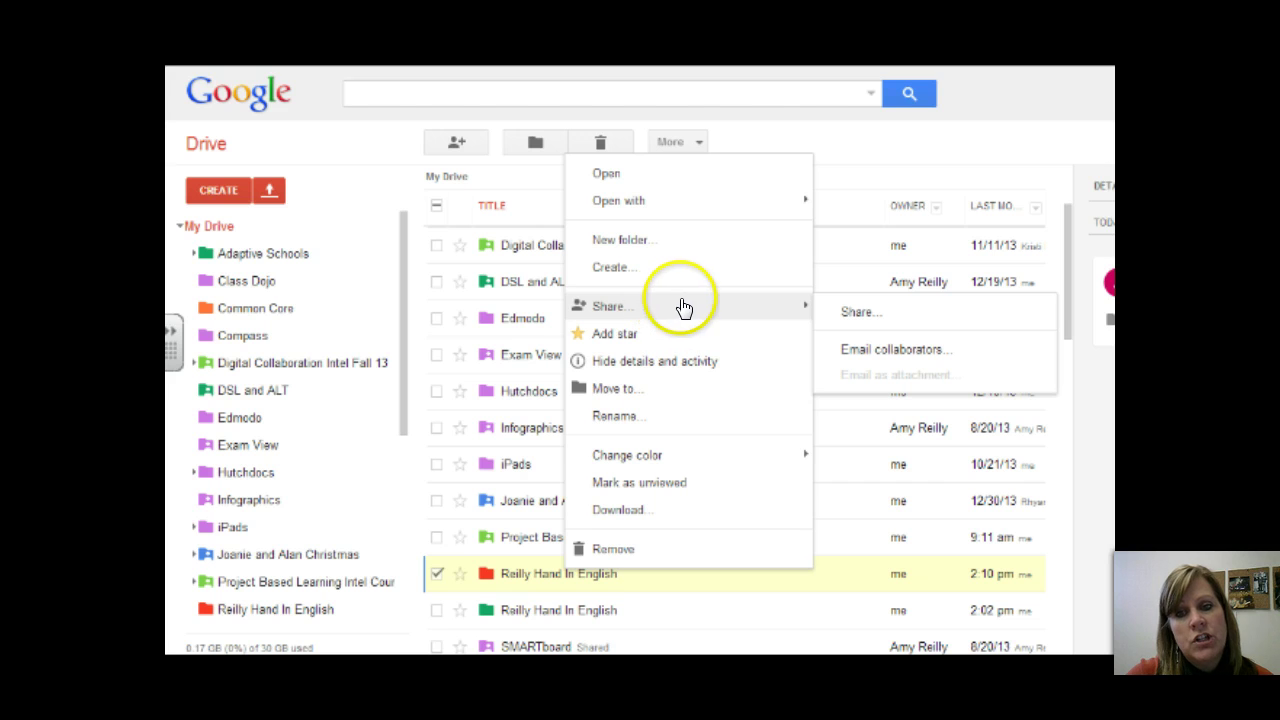
{"action": "left_click", "coordinate": [850, 314]}
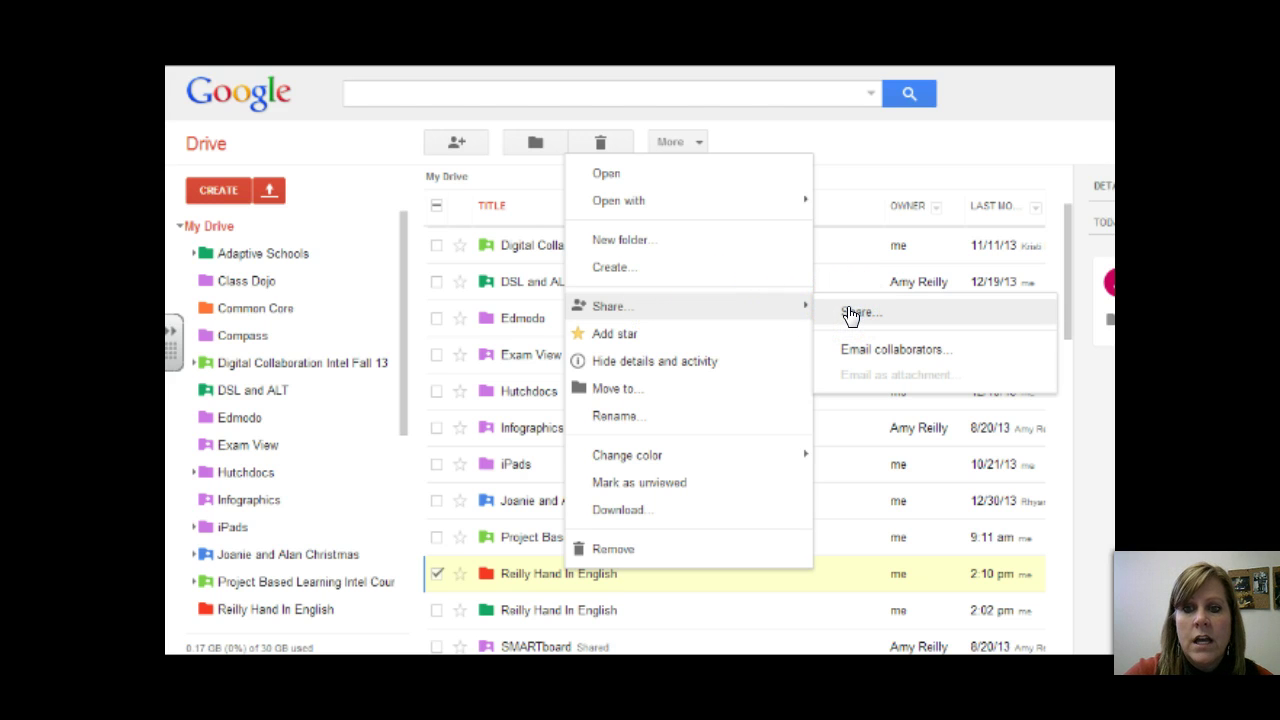
{"action": "left_click", "coordinate": [850, 314]}
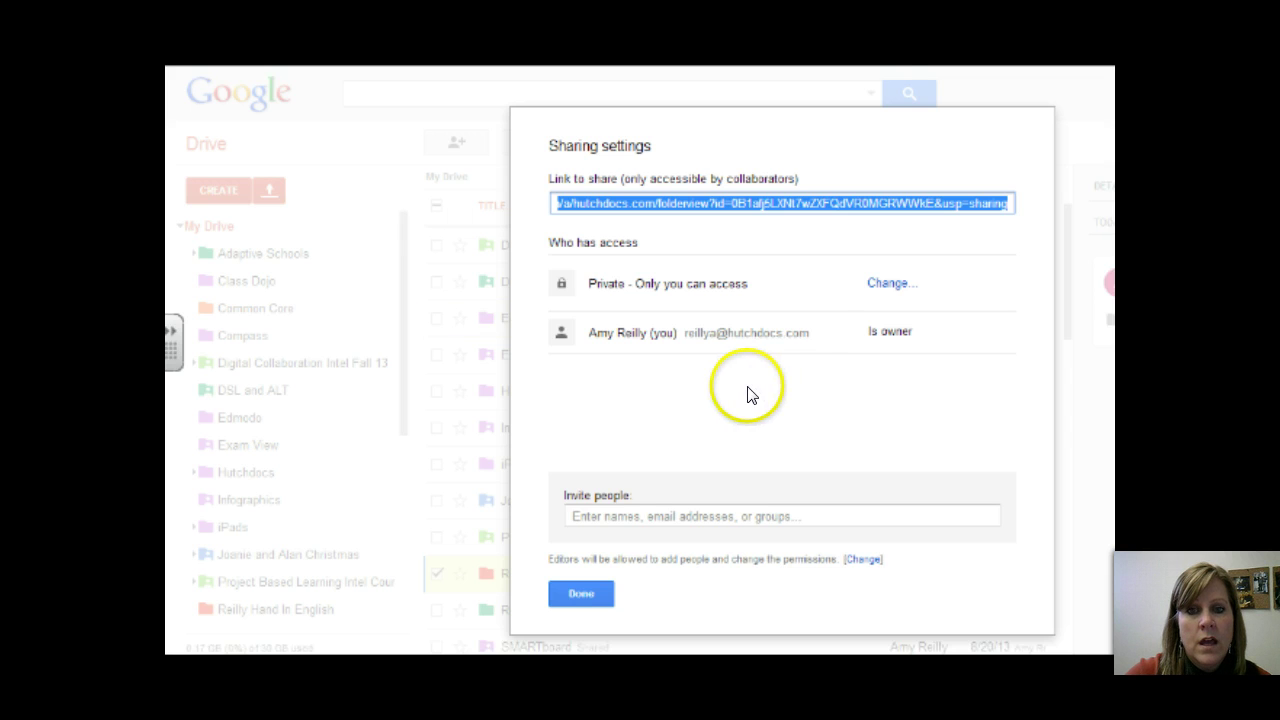
Add the teacher's hutchdocs.com contact as an invitee by searching for the surname and picking the suggested address.
{"action": "left_click", "coordinate": [581, 512]}
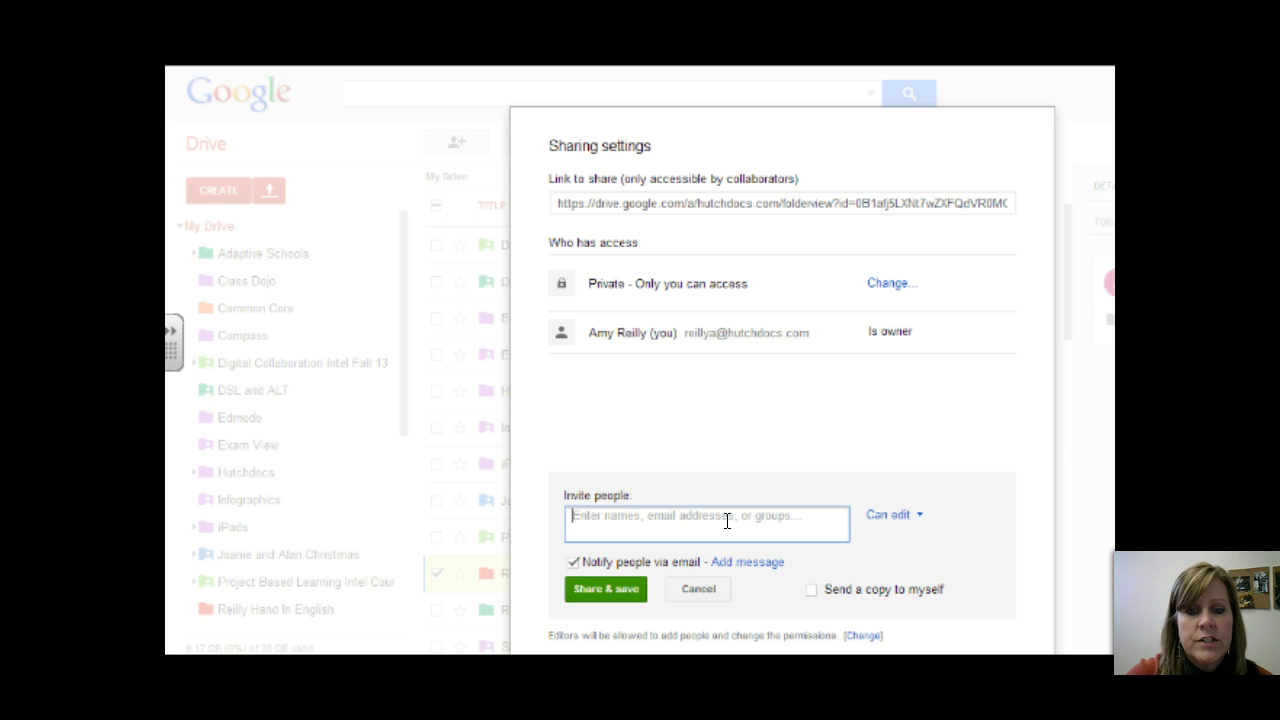
{"action": "type", "text": "re"}
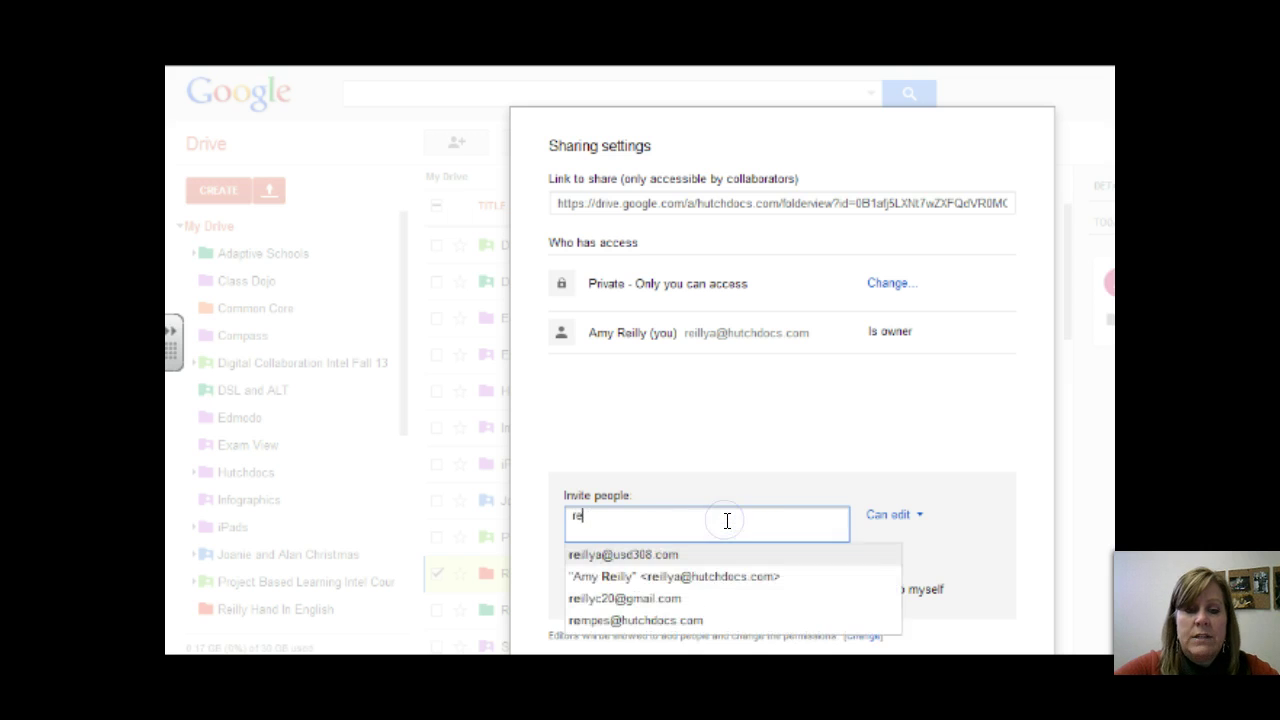
{"action": "type", "text": "illy"}
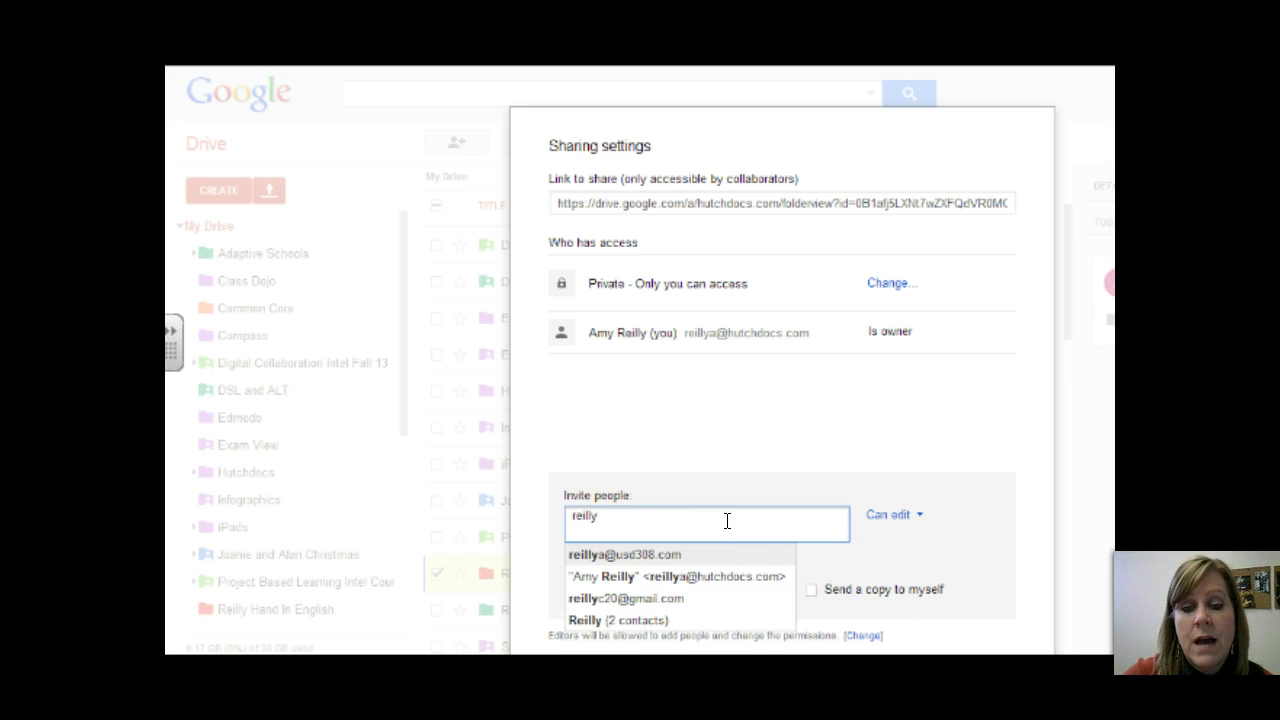
{"action": "left_click", "coordinate": [655, 582]}
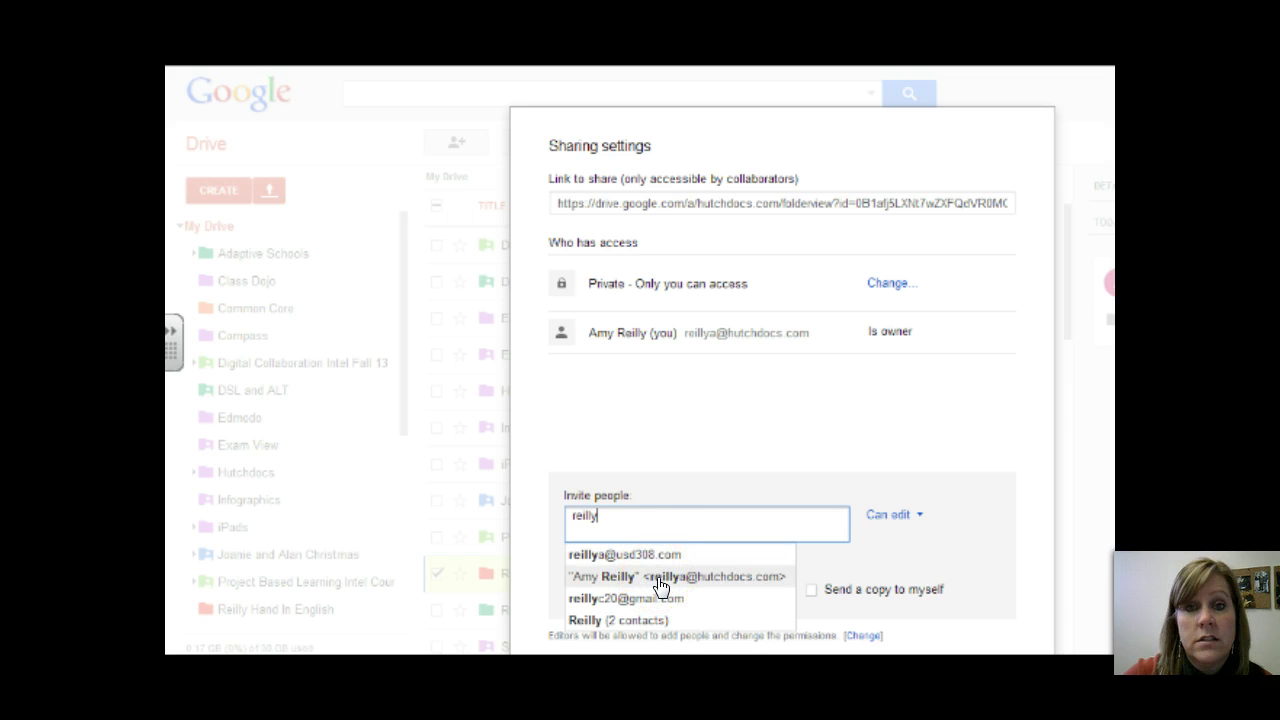
{"action": "left_click", "coordinate": [590, 582]}
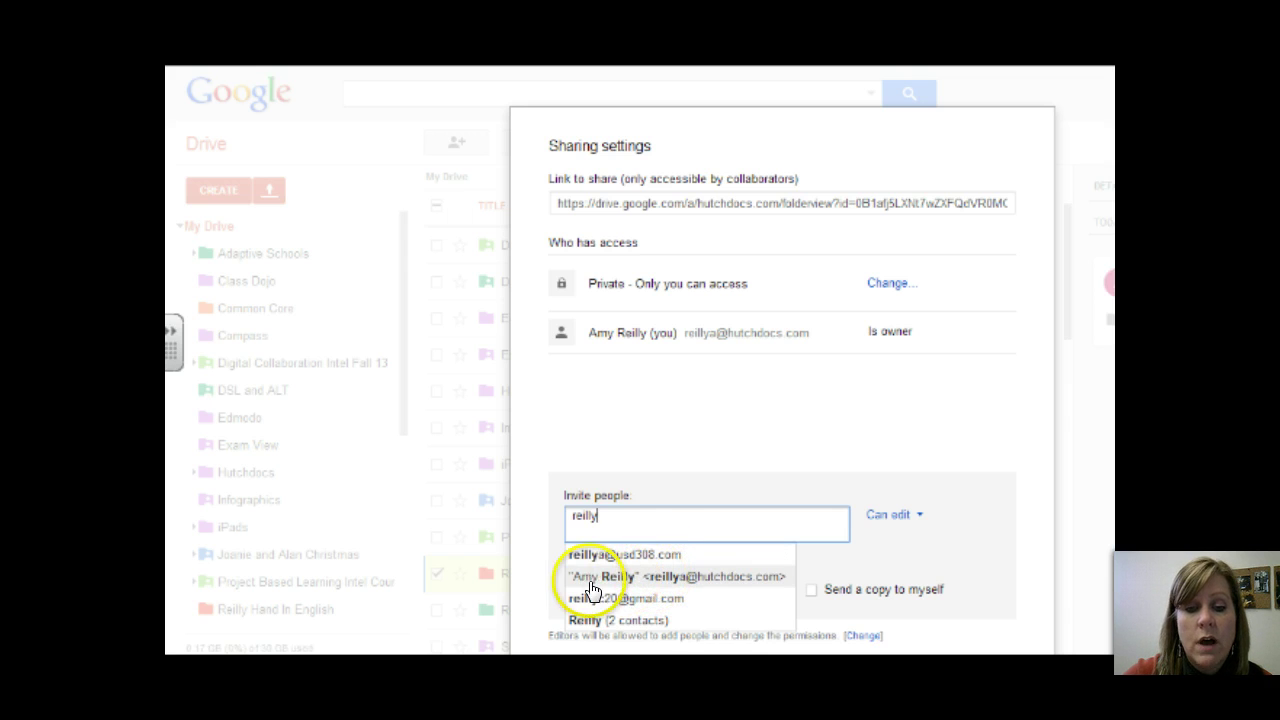
{"action": "left_click", "coordinate": [713, 580]}
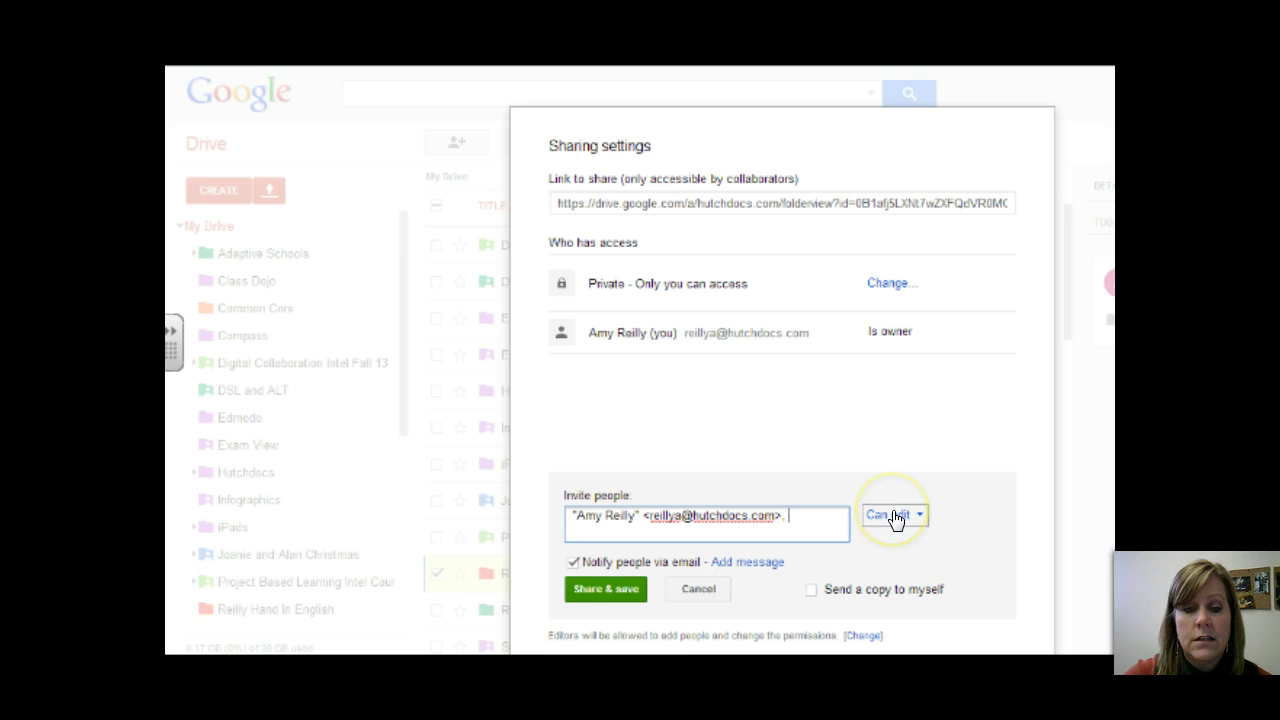
Share the red Hand In English folder with the invited contact, granting edit access and notifying by email.
{"action": "left_click", "coordinate": [619, 588]}
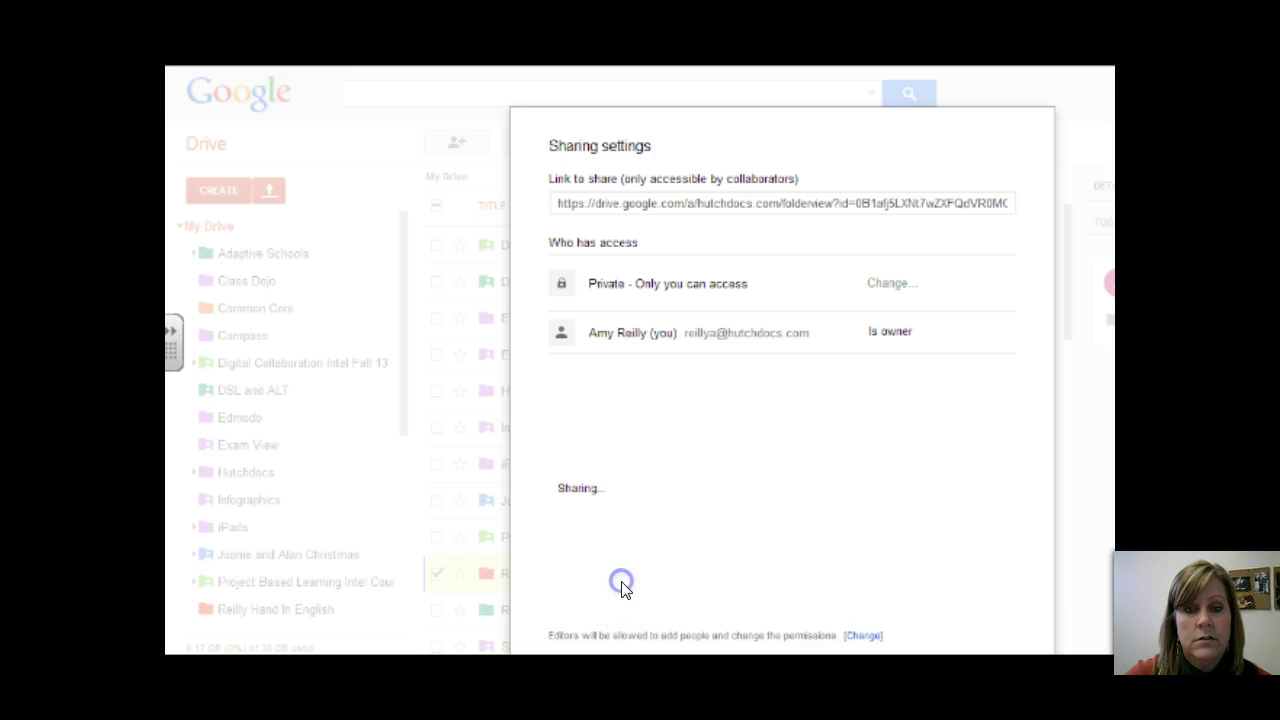
{"action": "left_click", "coordinate": [594, 593]}
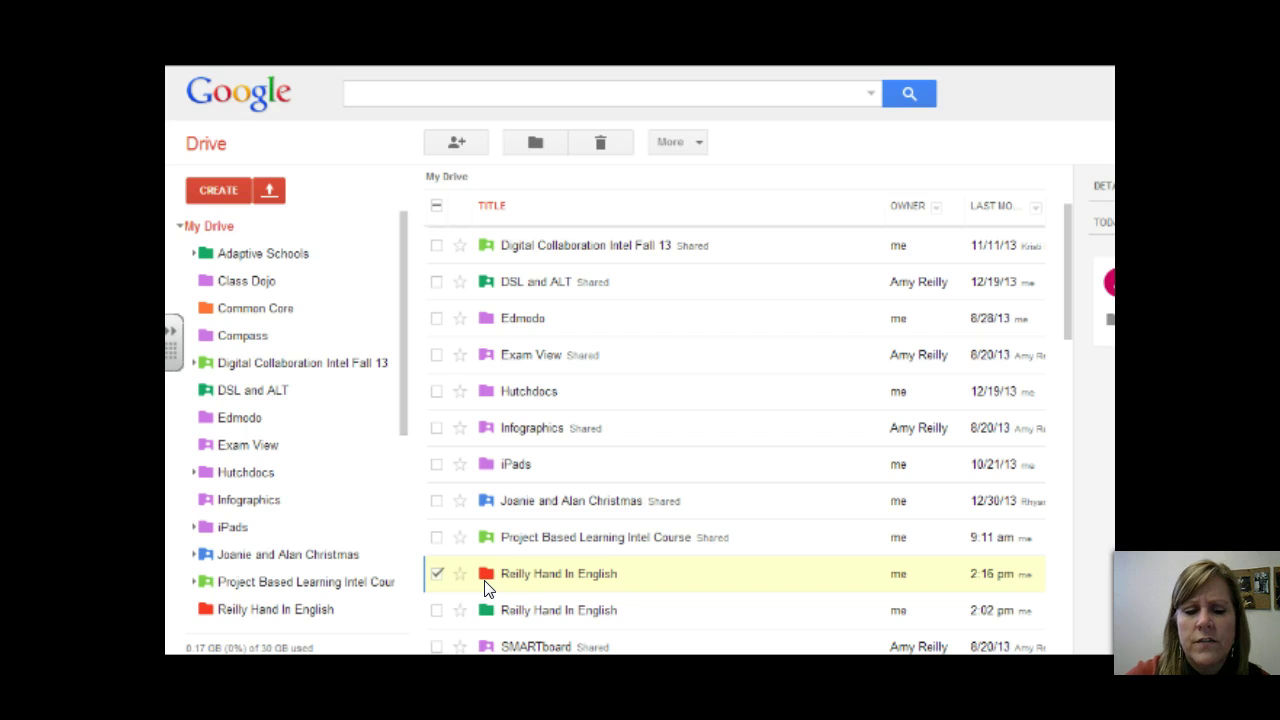
{"action": "left_click_drag", "start_coordinate": [487, 588], "coordinate": [487, 552]}
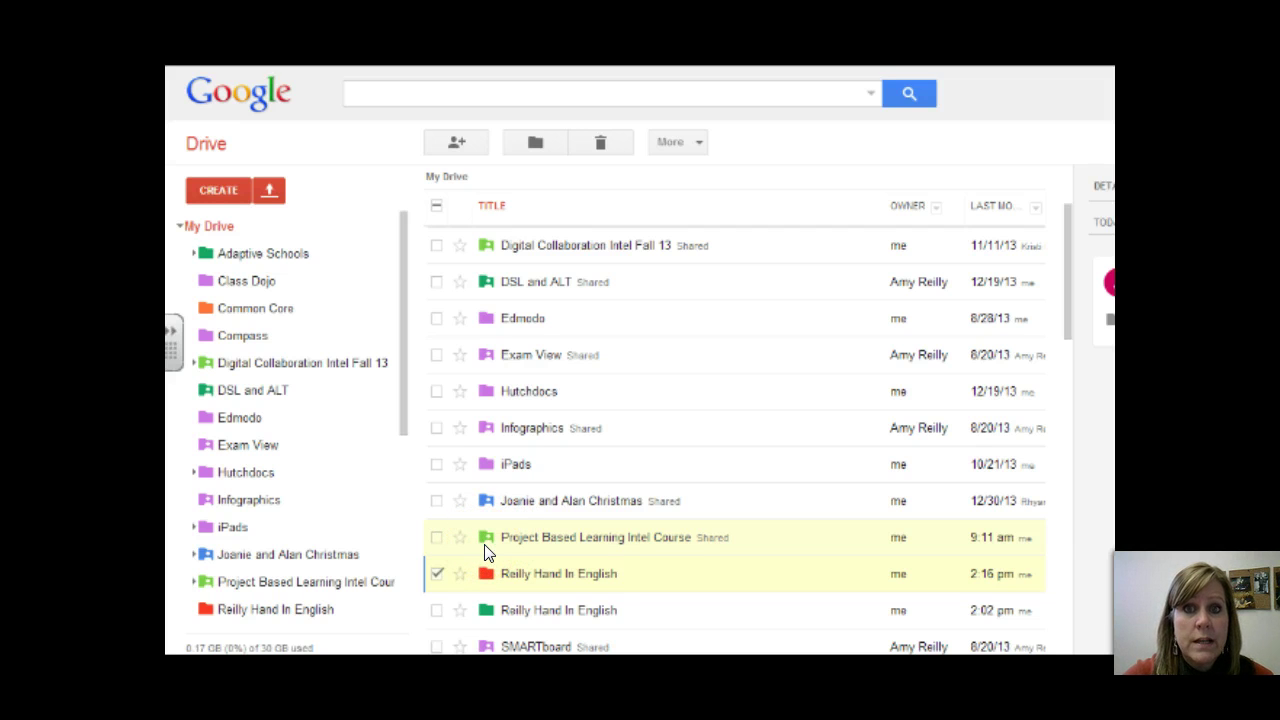
{"action": "left_click_drag", "start_coordinate": [487, 552], "coordinate": [491, 557]}
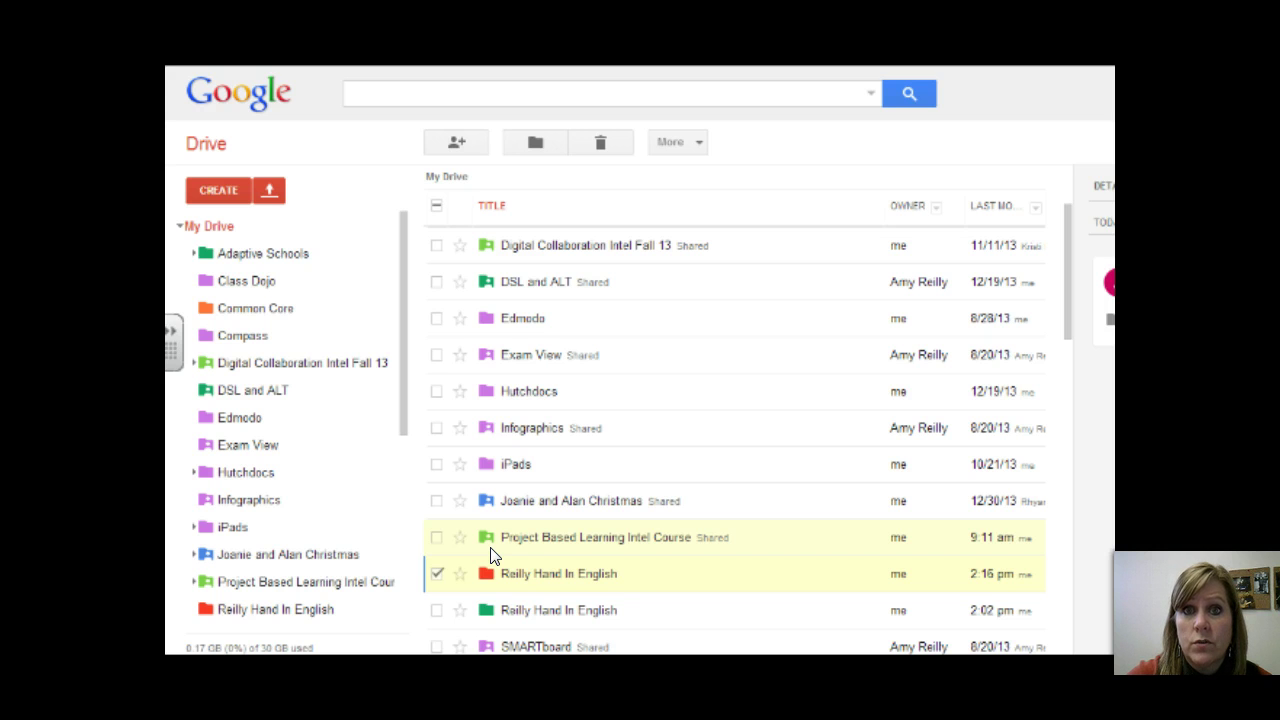
{"action": "left_click_drag", "start_coordinate": [491, 557], "coordinate": [538, 578]}
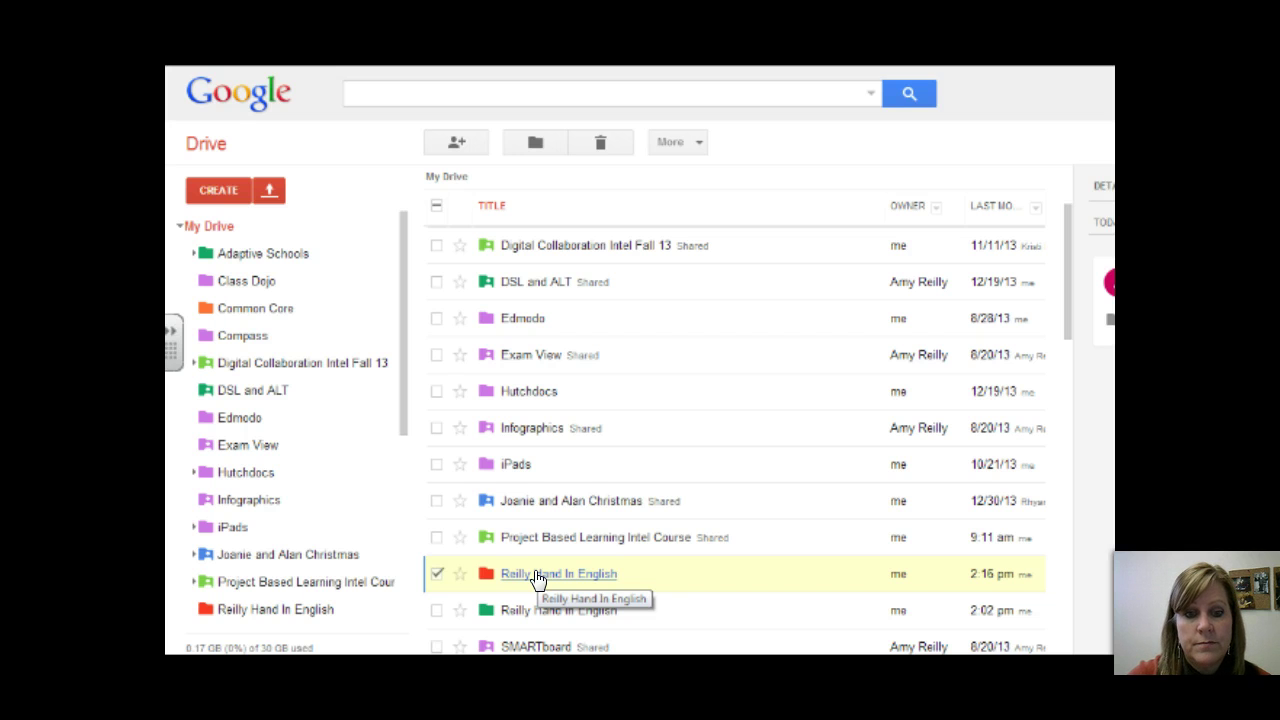
{"action": "left_click", "coordinate": [963, 537]}
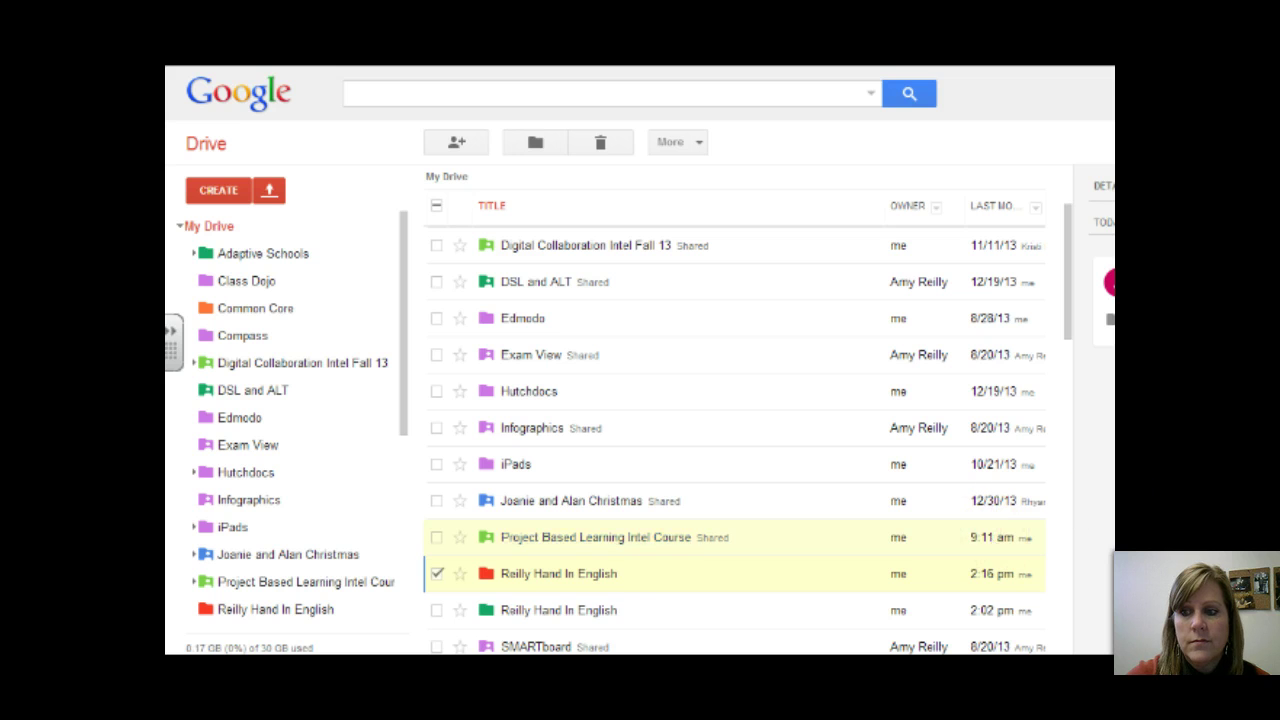
{"action": "left_click_drag", "start_coordinate": [1062, 320], "coordinate": [1063, 361]}
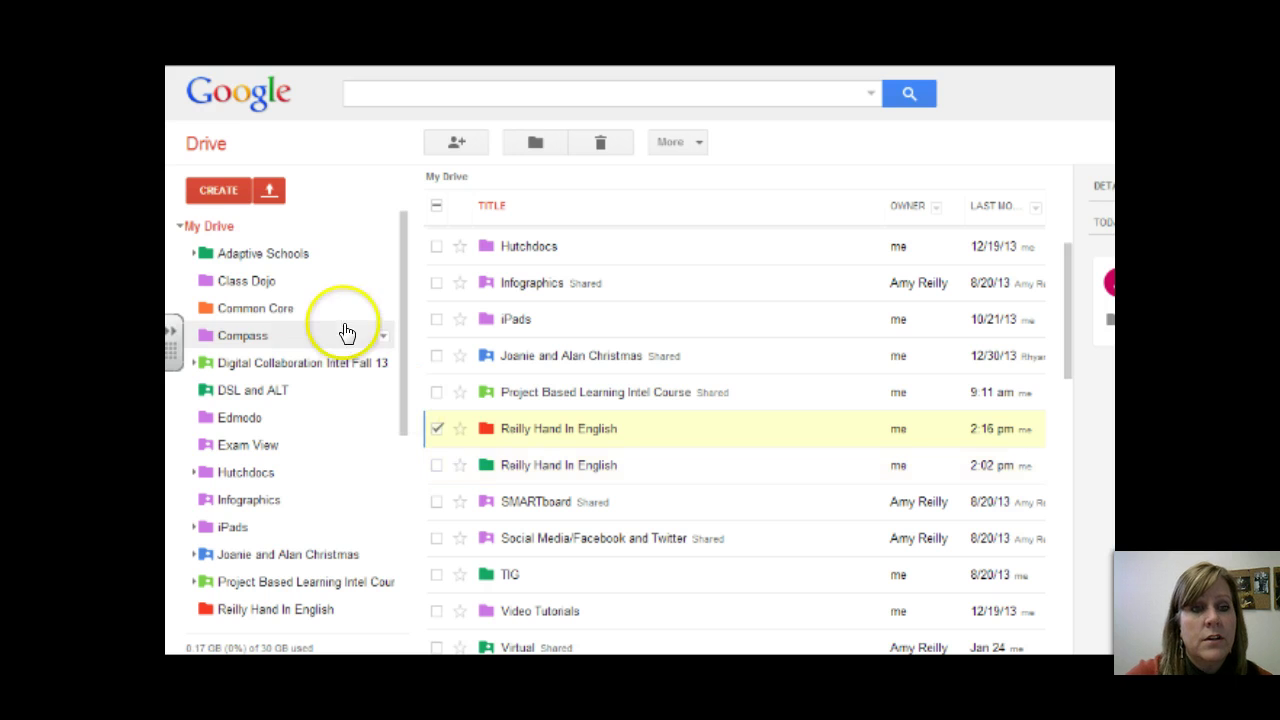
Create a new text document and name it with the teacher's surname followed by Practice.
{"action": "left_click", "coordinate": [229, 192]}
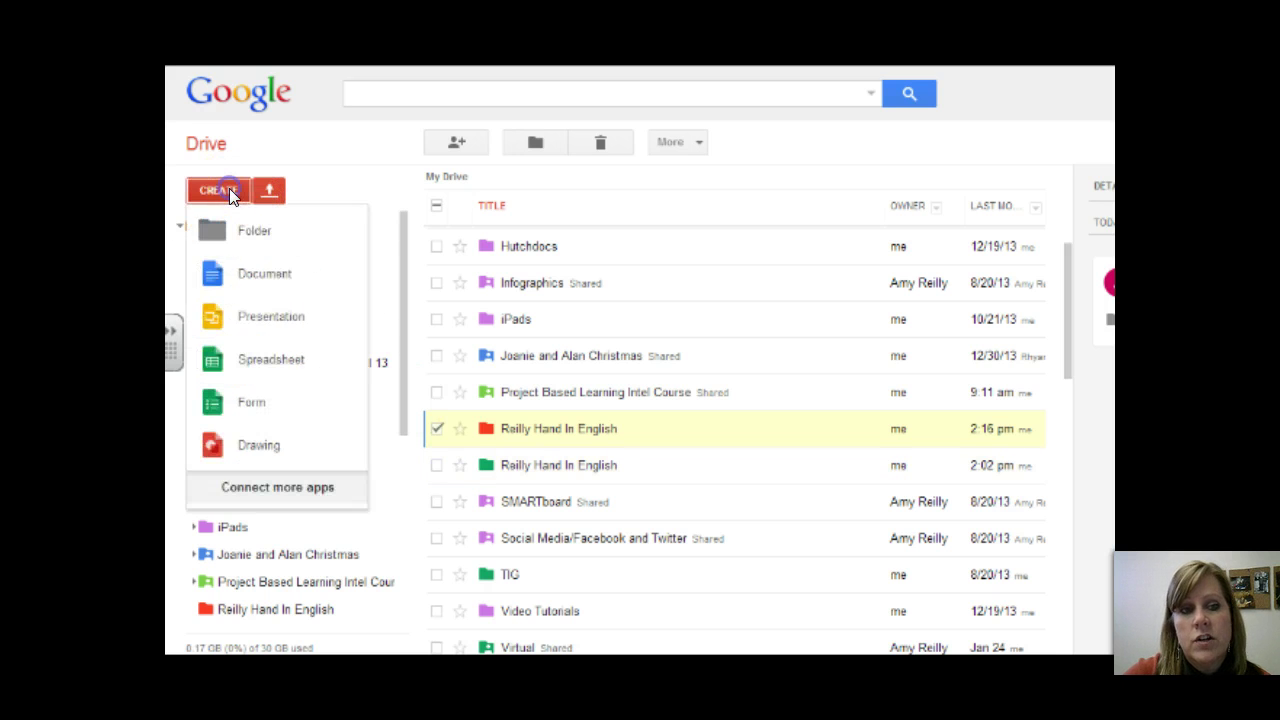
{"action": "left_click", "coordinate": [260, 275]}
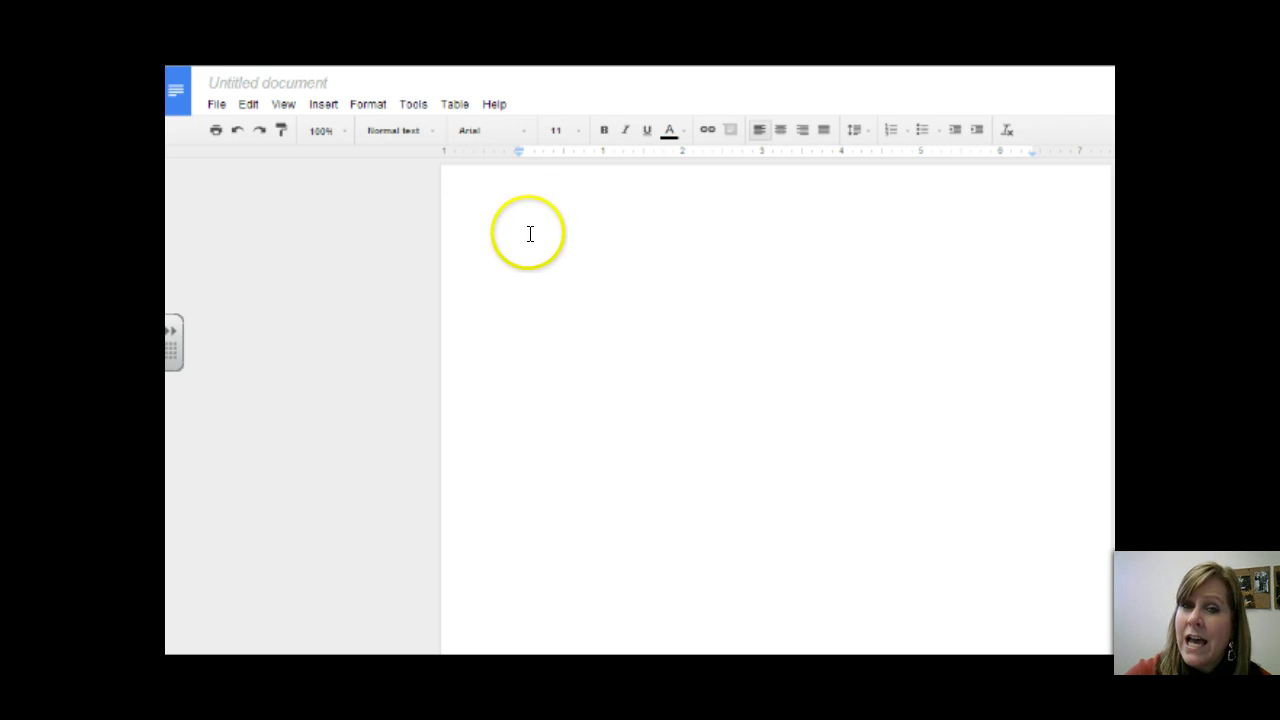
{"action": "left_click", "coordinate": [276, 90]}
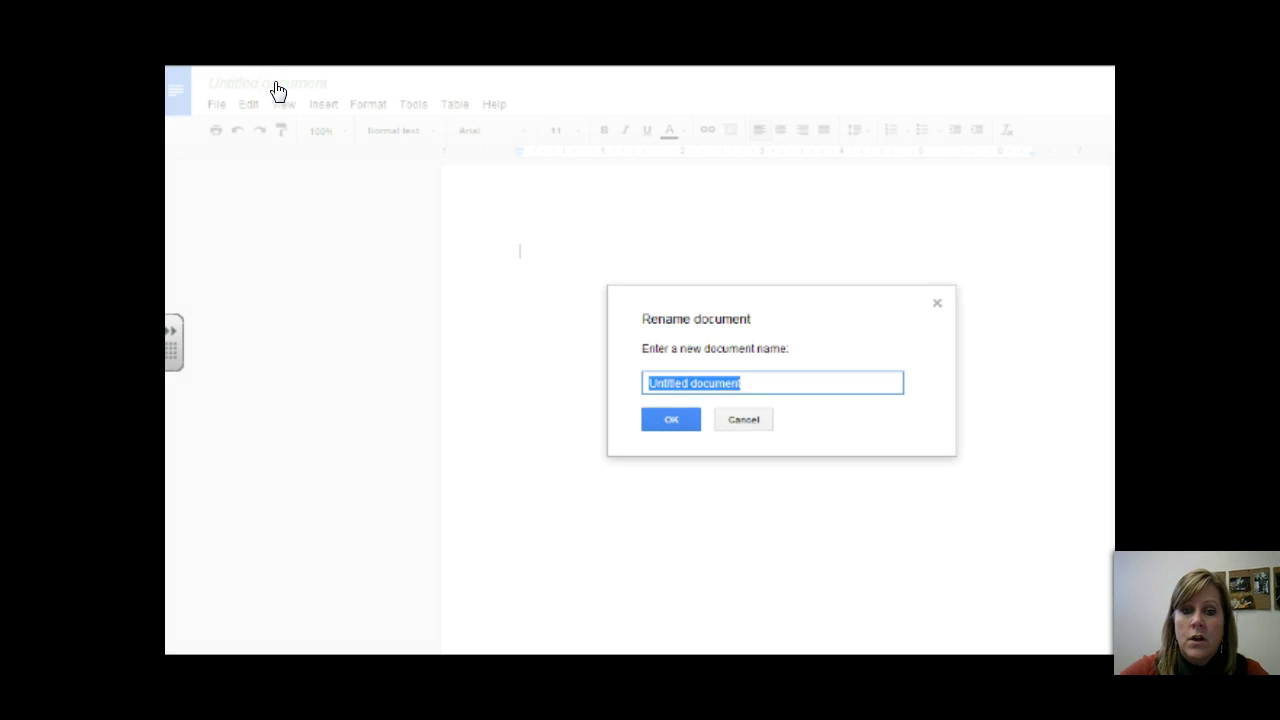
{"action": "type", "text": "Reilly"}
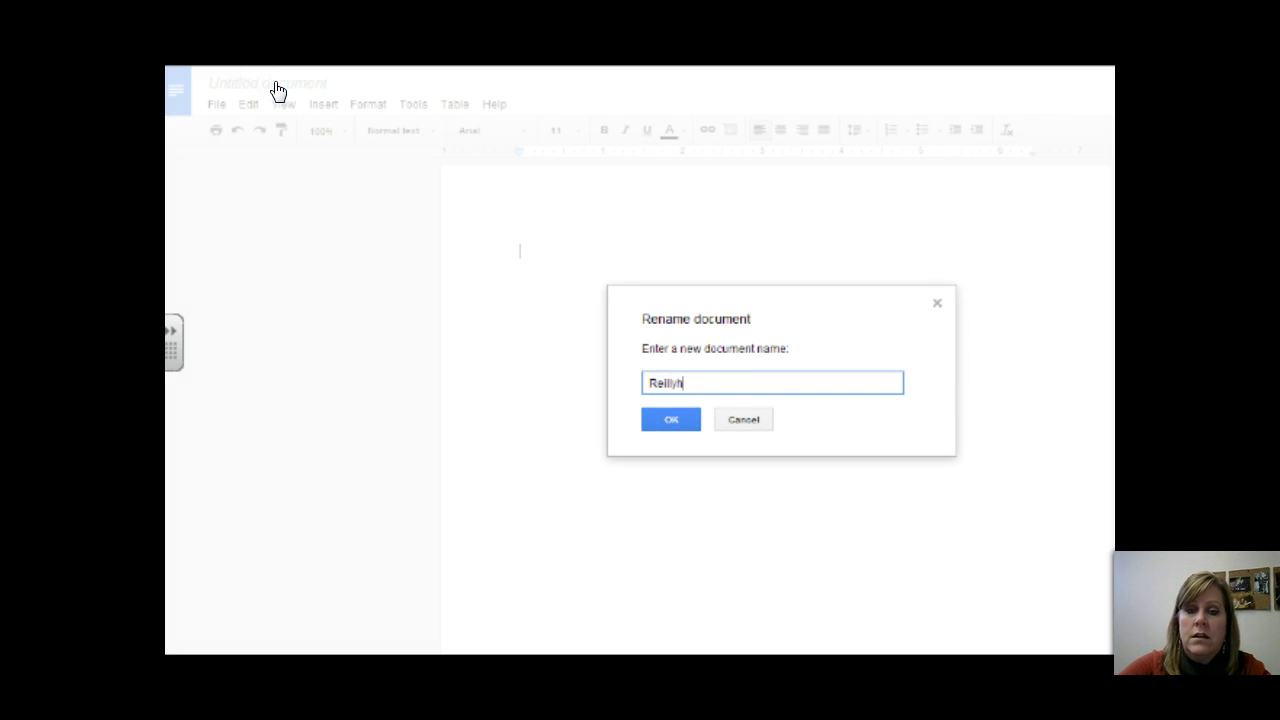
{"action": "type", "text": " Prac"}
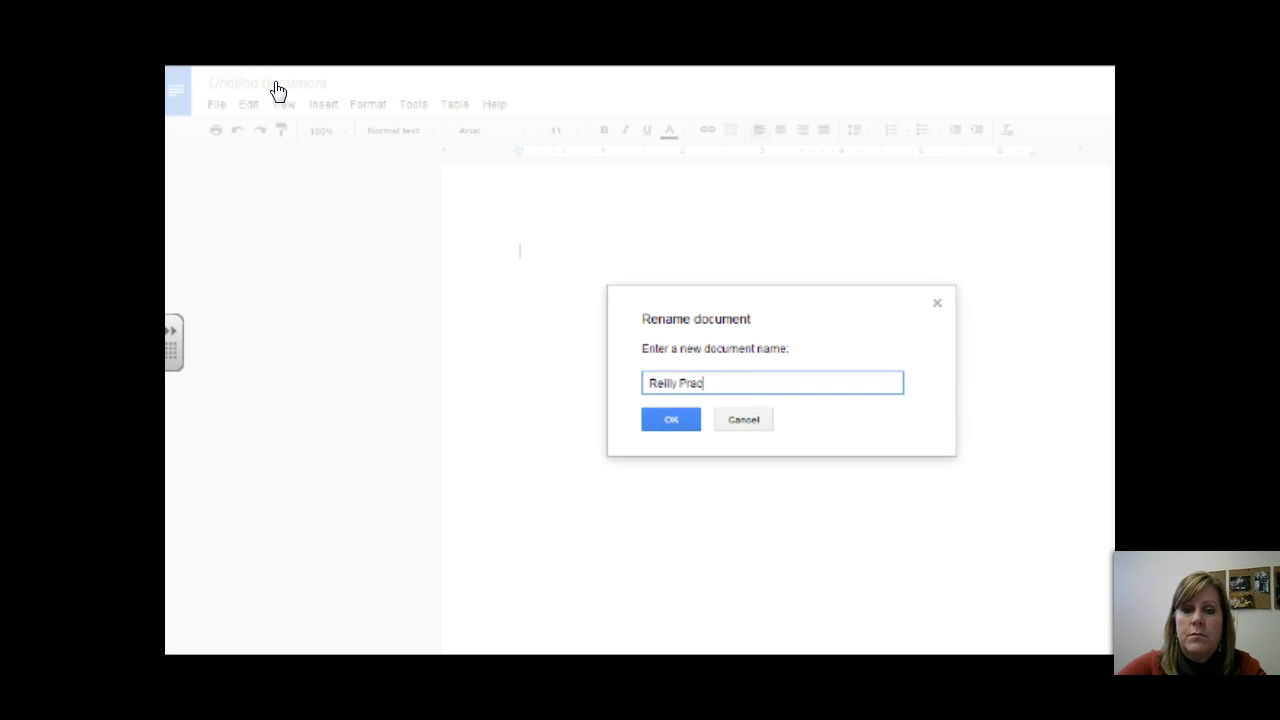
{"action": "type", "text": "tice"}
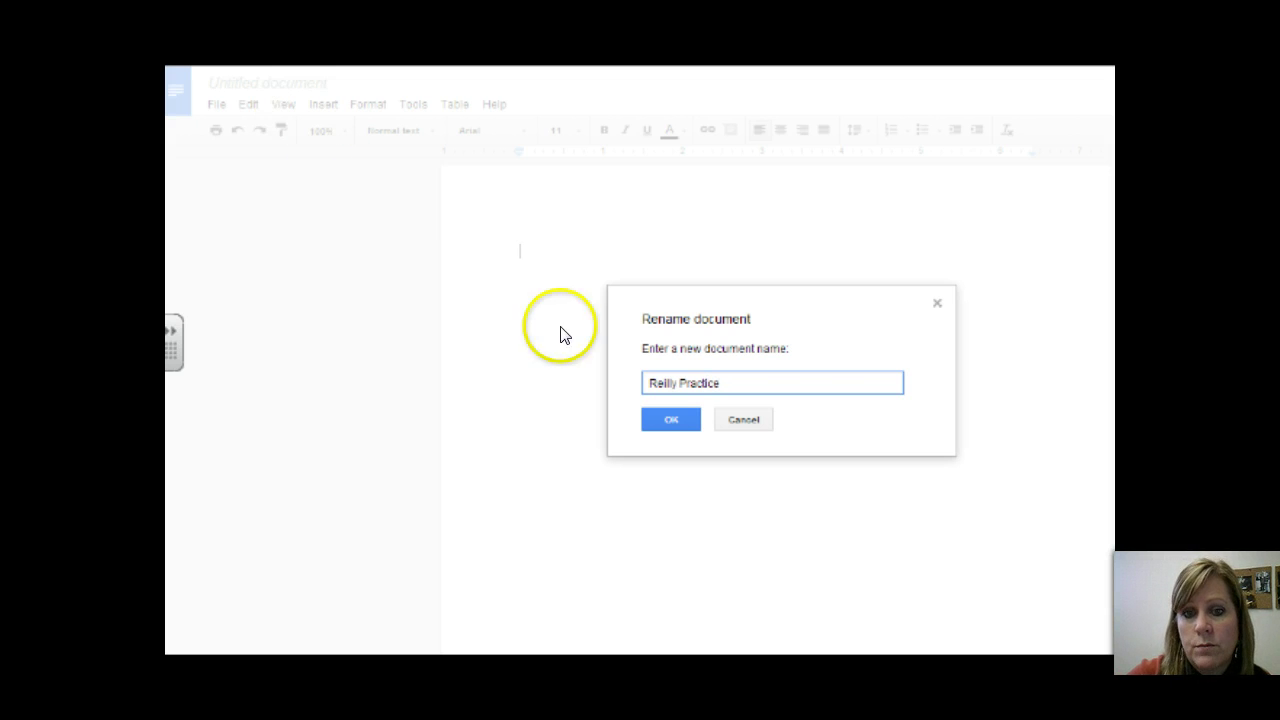
{"action": "left_click", "coordinate": [672, 420]}
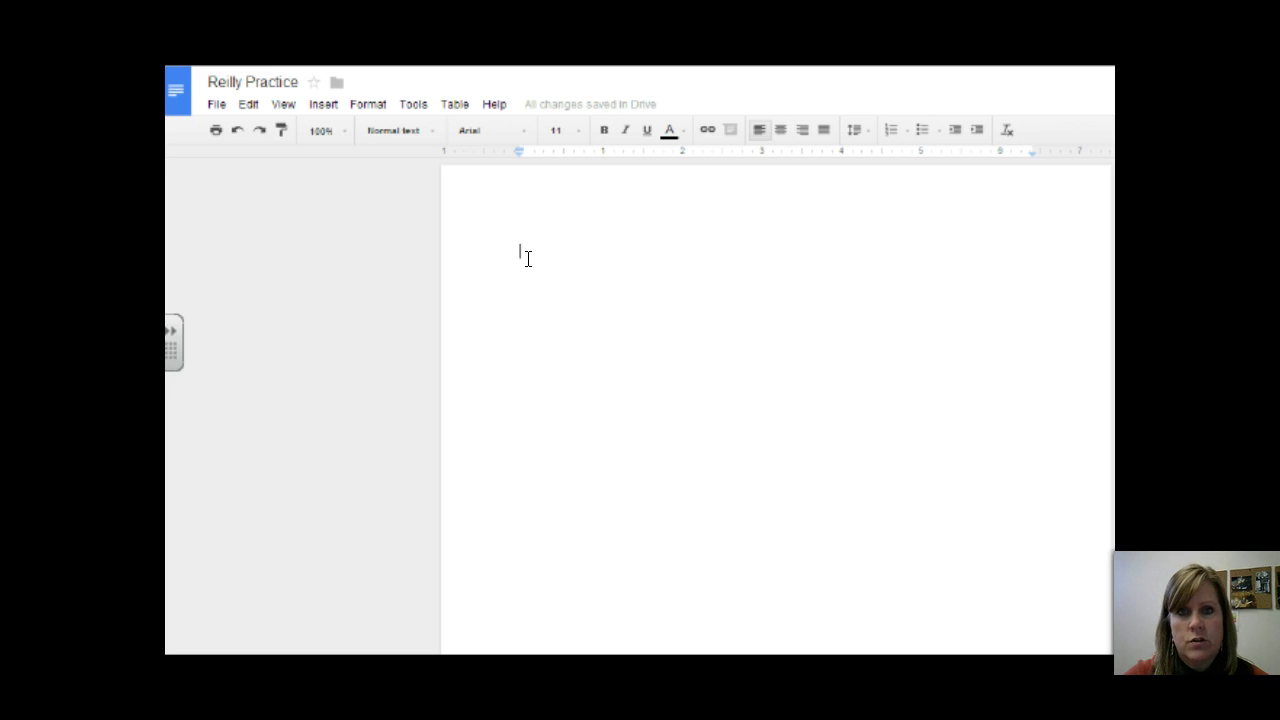
Enter the text "goofy" in the body of the new Practice document.
{"action": "type", "text": "goofy"}
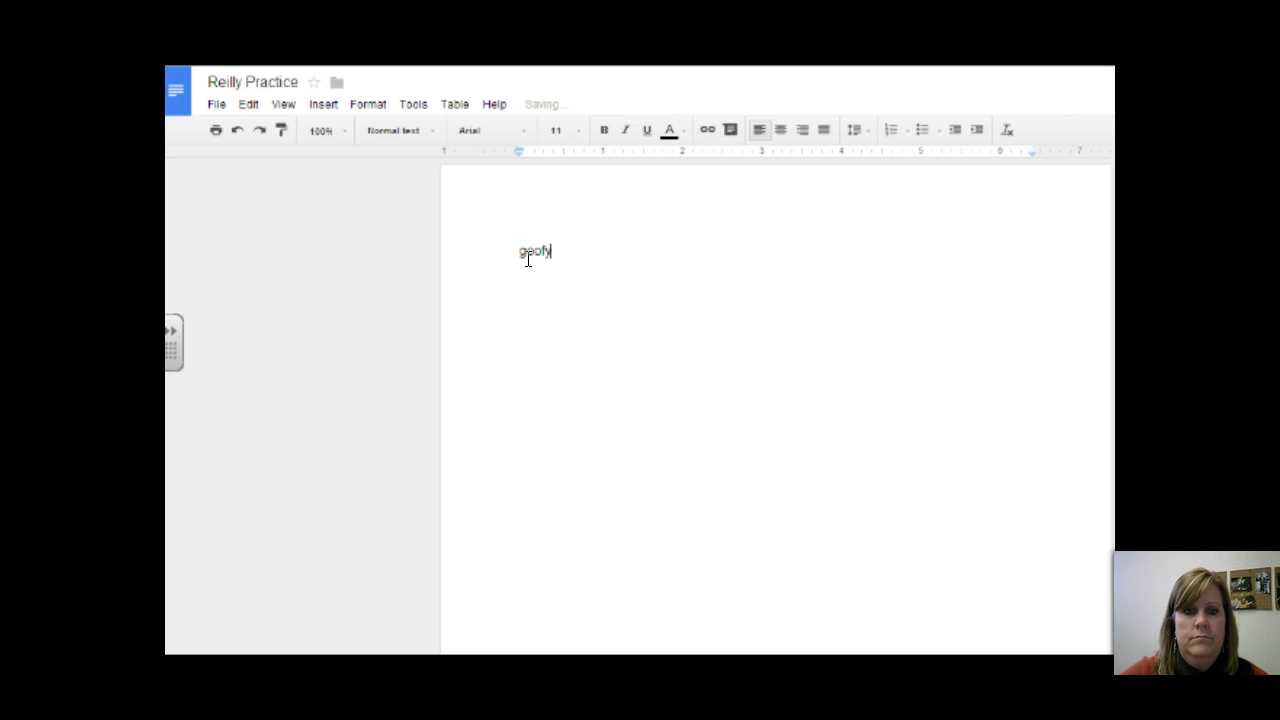
{"action": "left_click", "coordinate": [640, 363]}
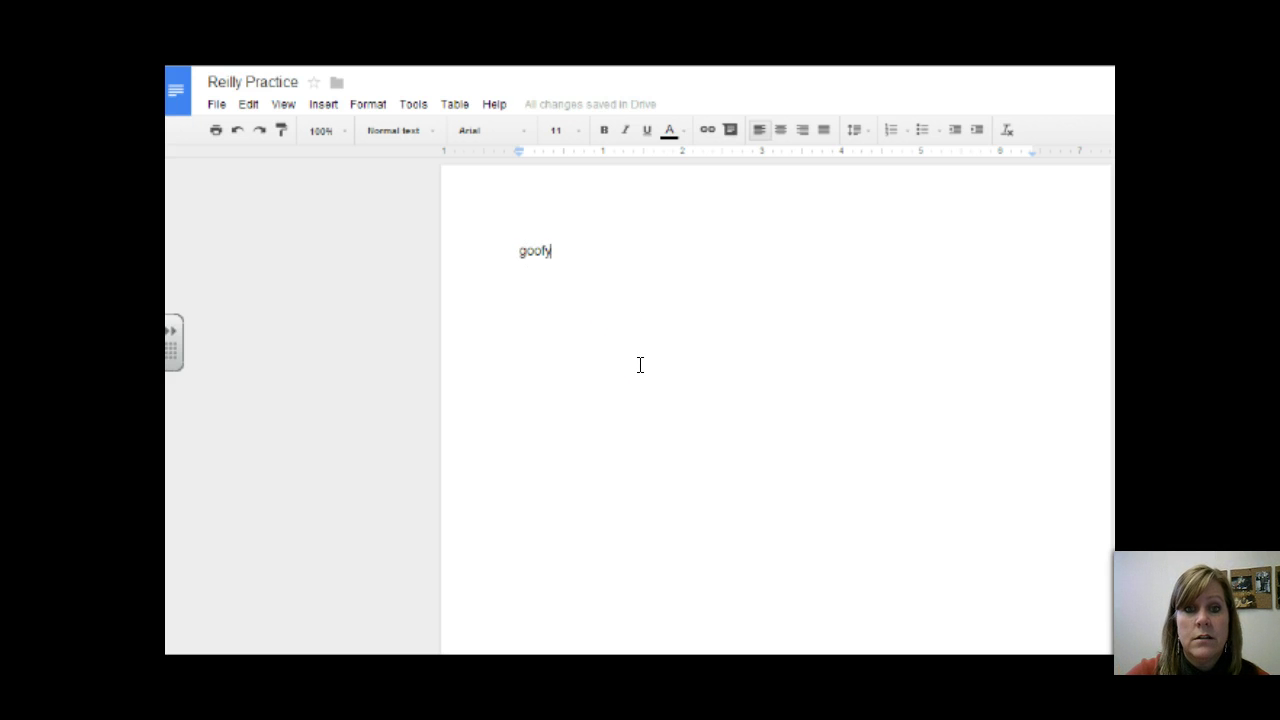
{"action": "left_click", "coordinate": [640, 368]}
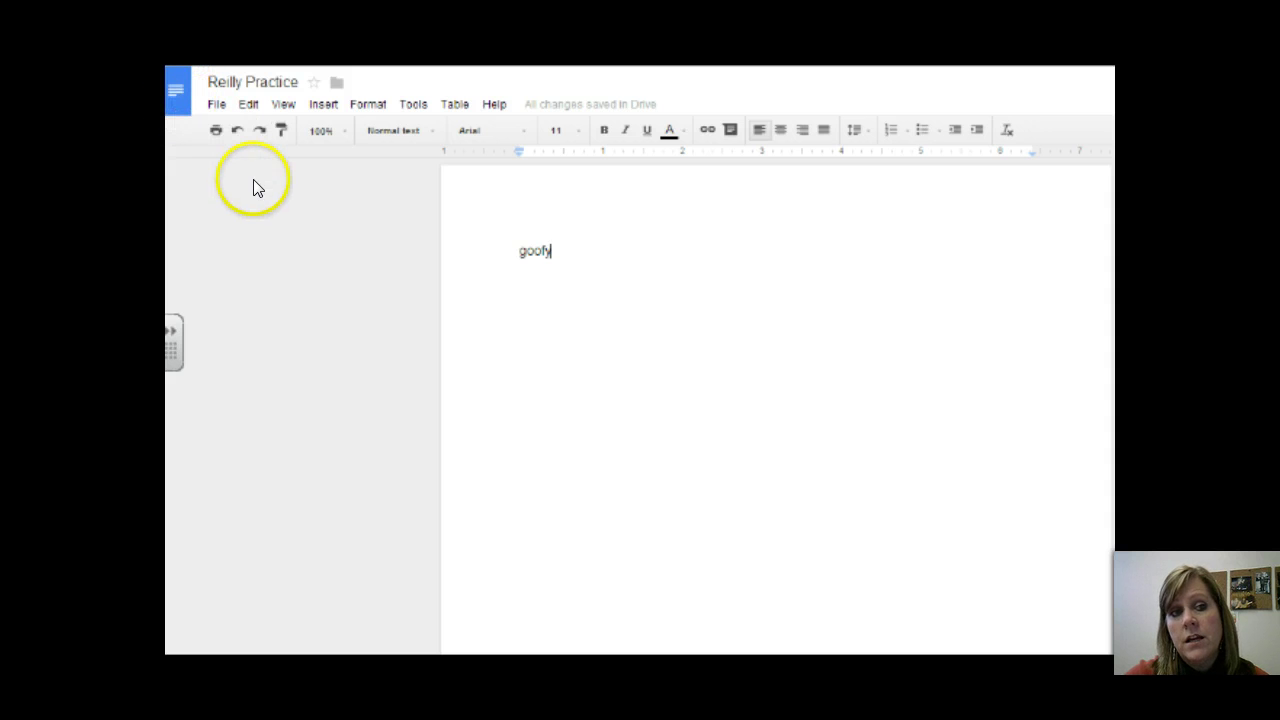
Return to the My Drive file list and locate the newly created Practice document with the surname in its title.
{"action": "left_click", "coordinate": [174, 98]}
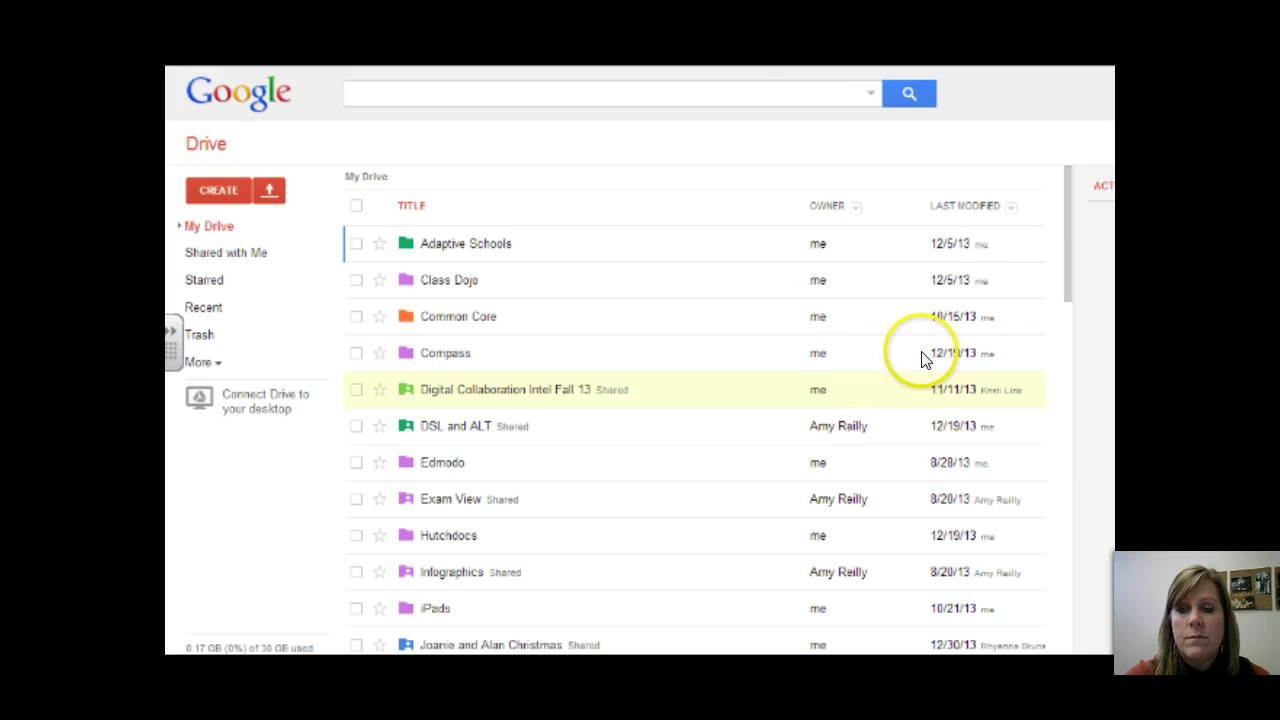
{"action": "left_click_drag", "start_coordinate": [1063, 220], "coordinate": [1088, 632]}
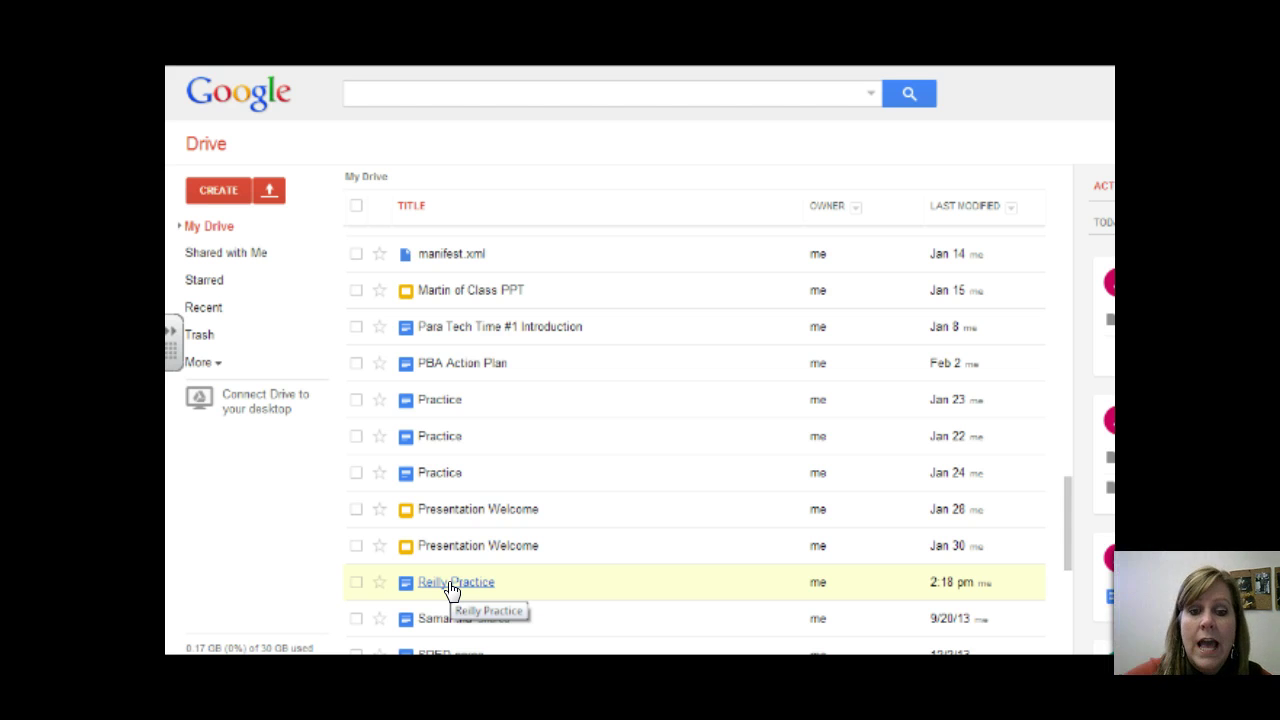
{"action": "left_click_drag", "start_coordinate": [451, 586], "coordinate": [409, 580]}
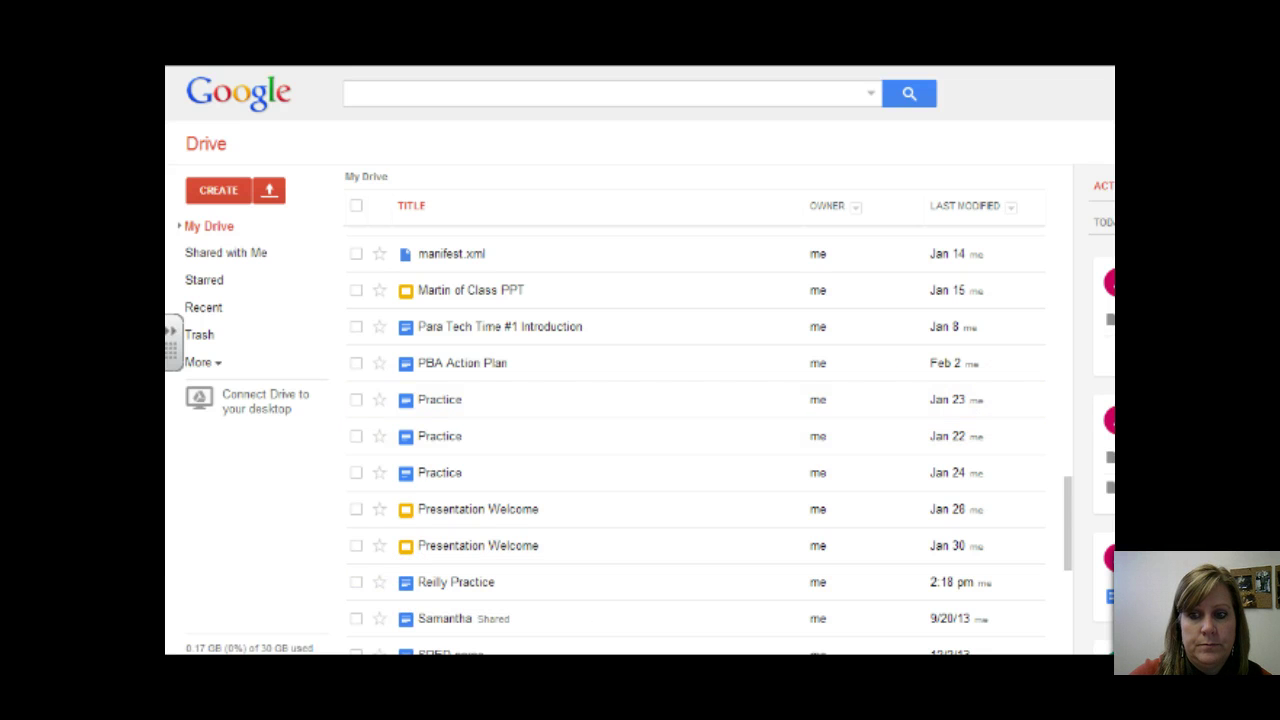
{"action": "left_click_drag", "start_coordinate": [1063, 484], "coordinate": [1057, 517]}
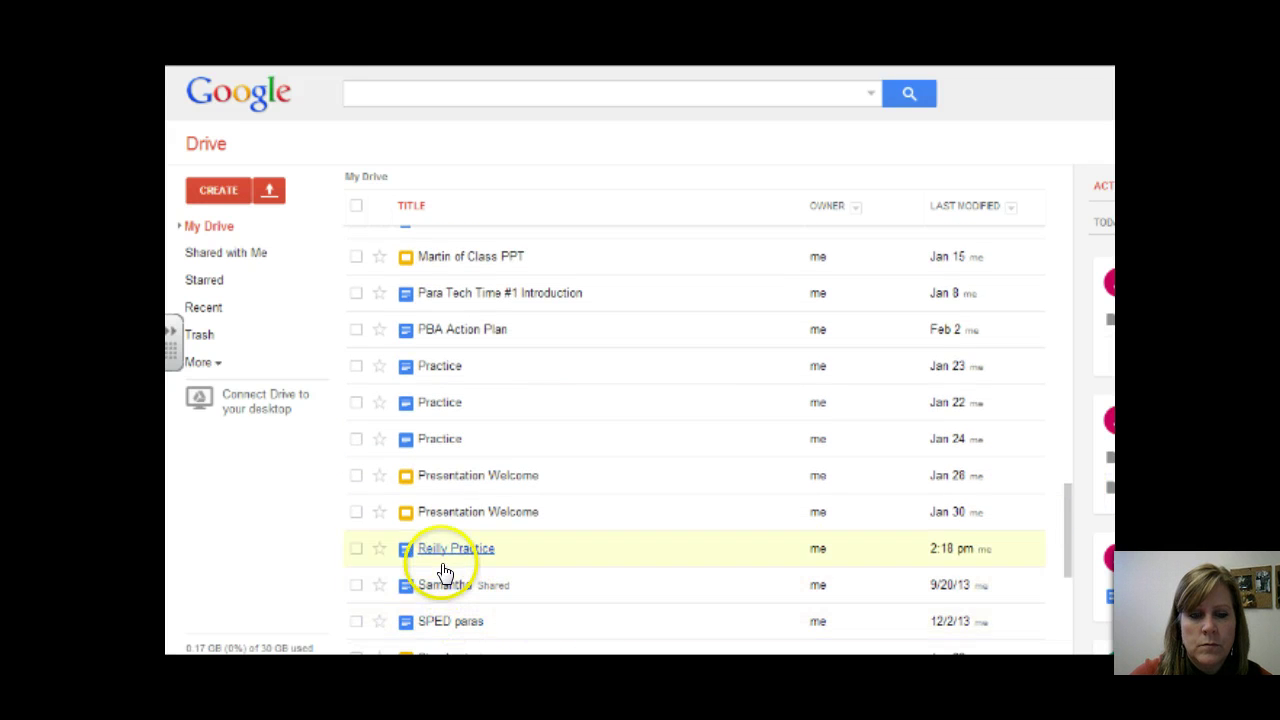
{"action": "left_click_drag", "start_coordinate": [443, 551], "coordinate": [410, 596]}
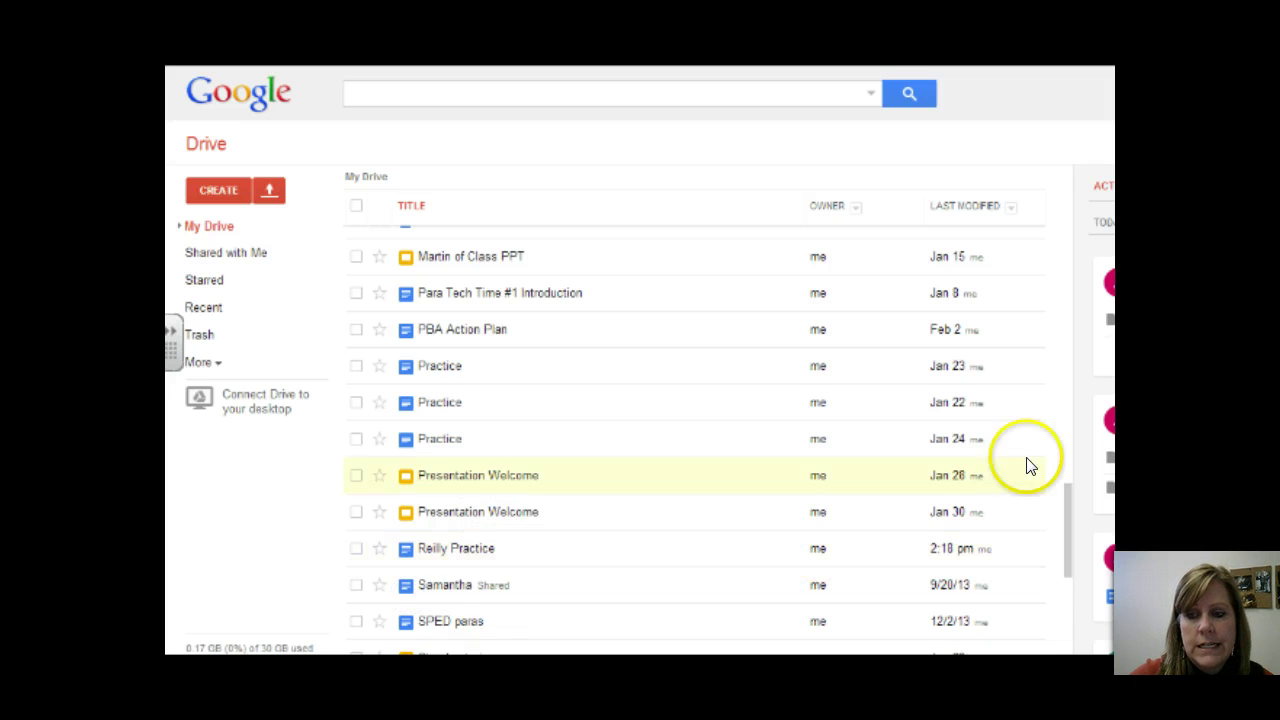
Move the newly created Practice document from My Drive into the red Hand In English folder.
{"action": "left_click_drag", "start_coordinate": [1062, 507], "coordinate": [1064, 505]}
{"action": "left_click", "coordinate": [354, 543]}
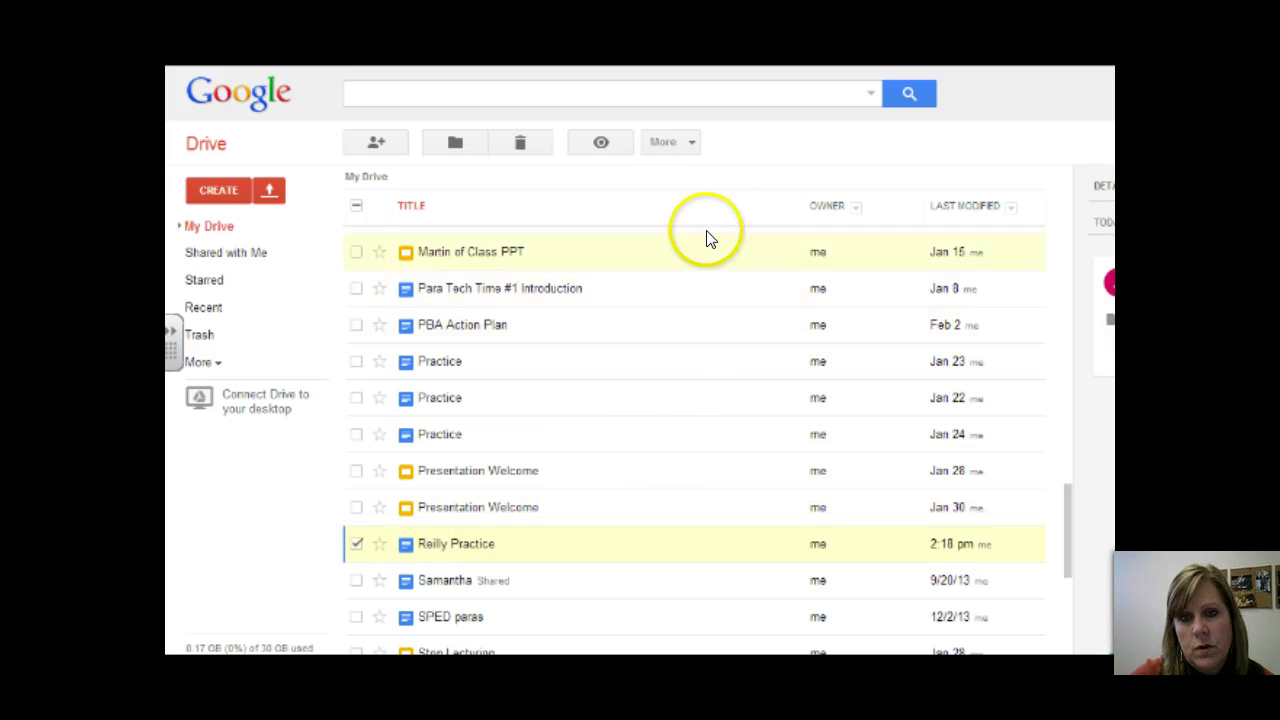
{"action": "left_click", "coordinate": [689, 143]}
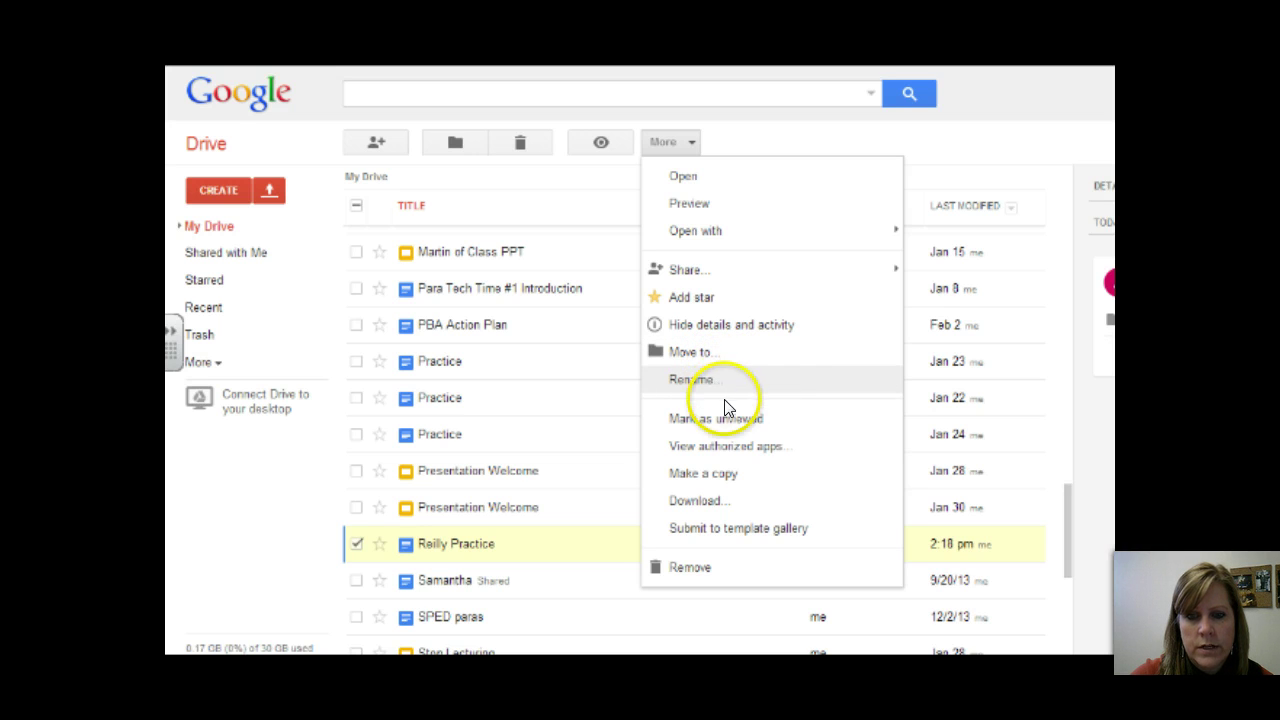
{"action": "left_click", "coordinate": [710, 353]}
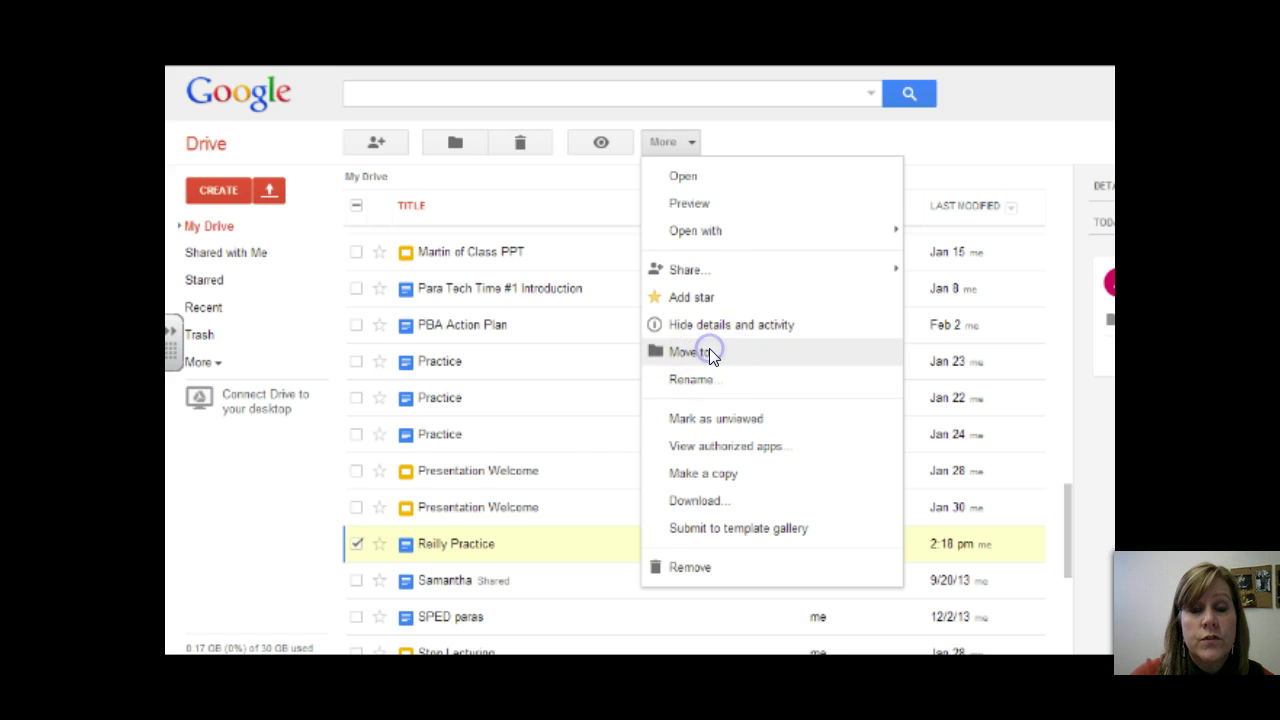
{"action": "left_click_drag", "start_coordinate": [997, 282], "coordinate": [989, 341]}
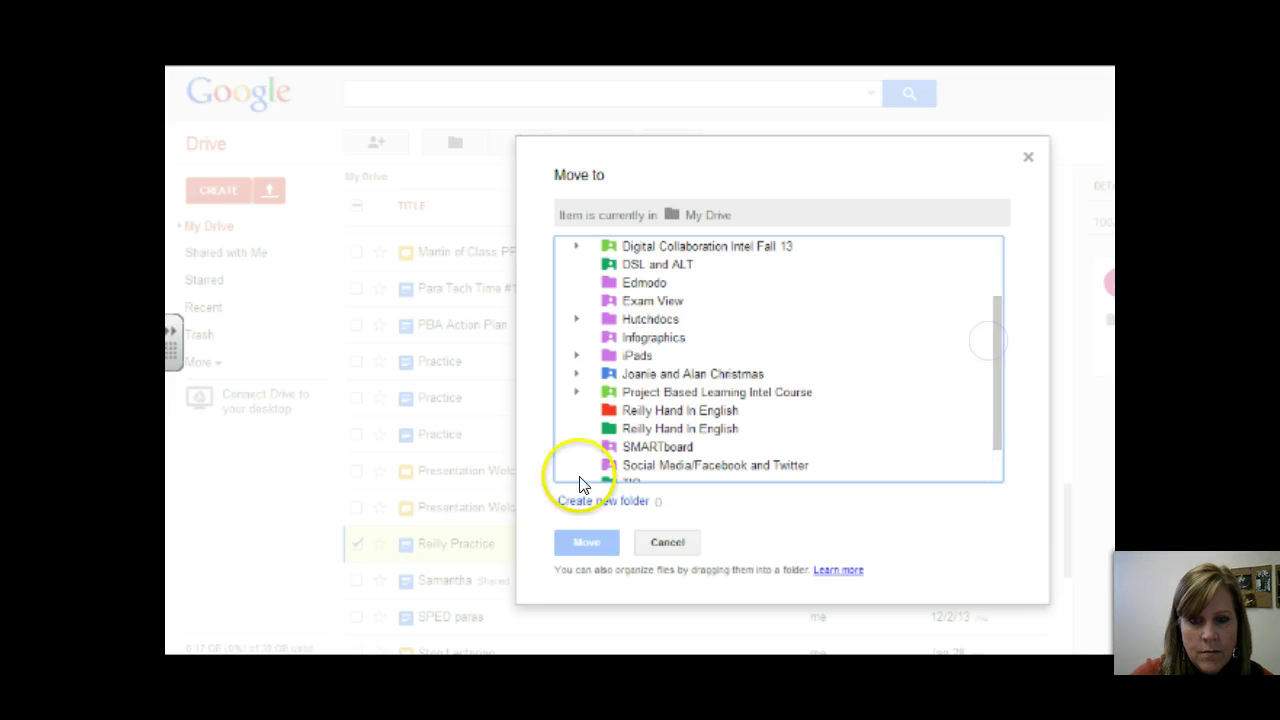
{"action": "left_click", "coordinate": [648, 410]}
{"action": "left_click", "coordinate": [600, 542]}
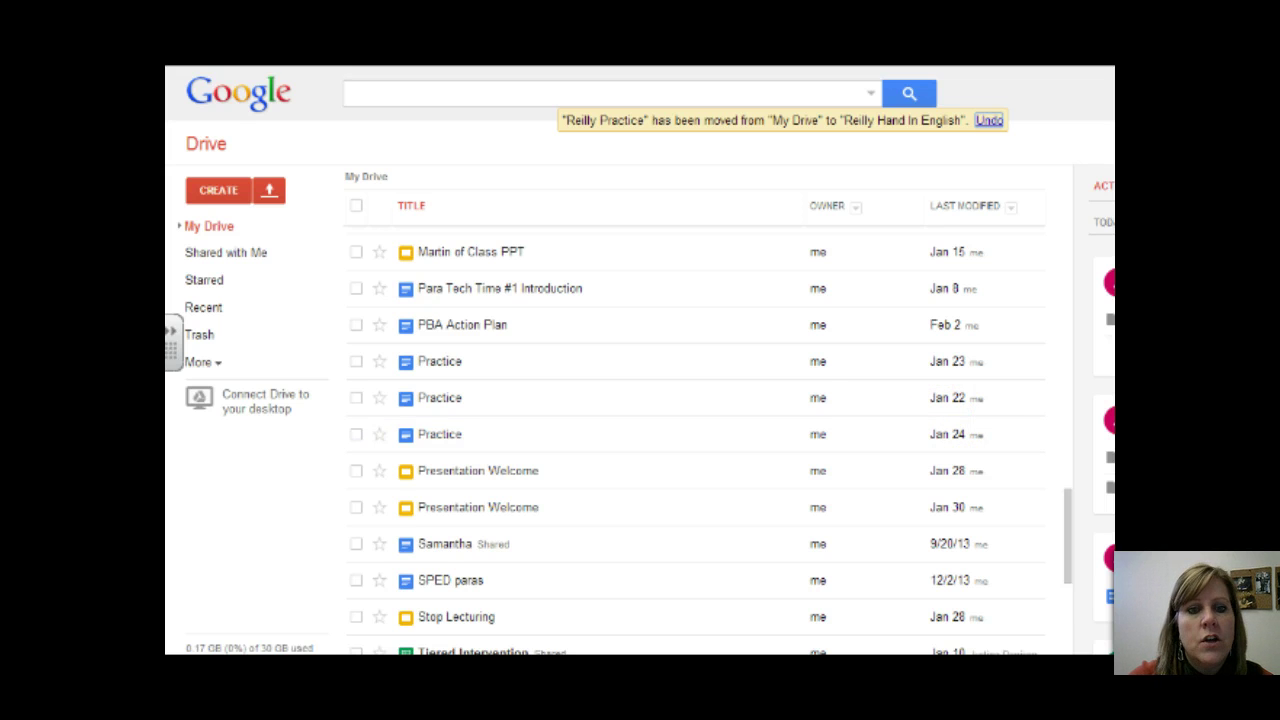
{"action": "left_click", "coordinate": [216, 227]}
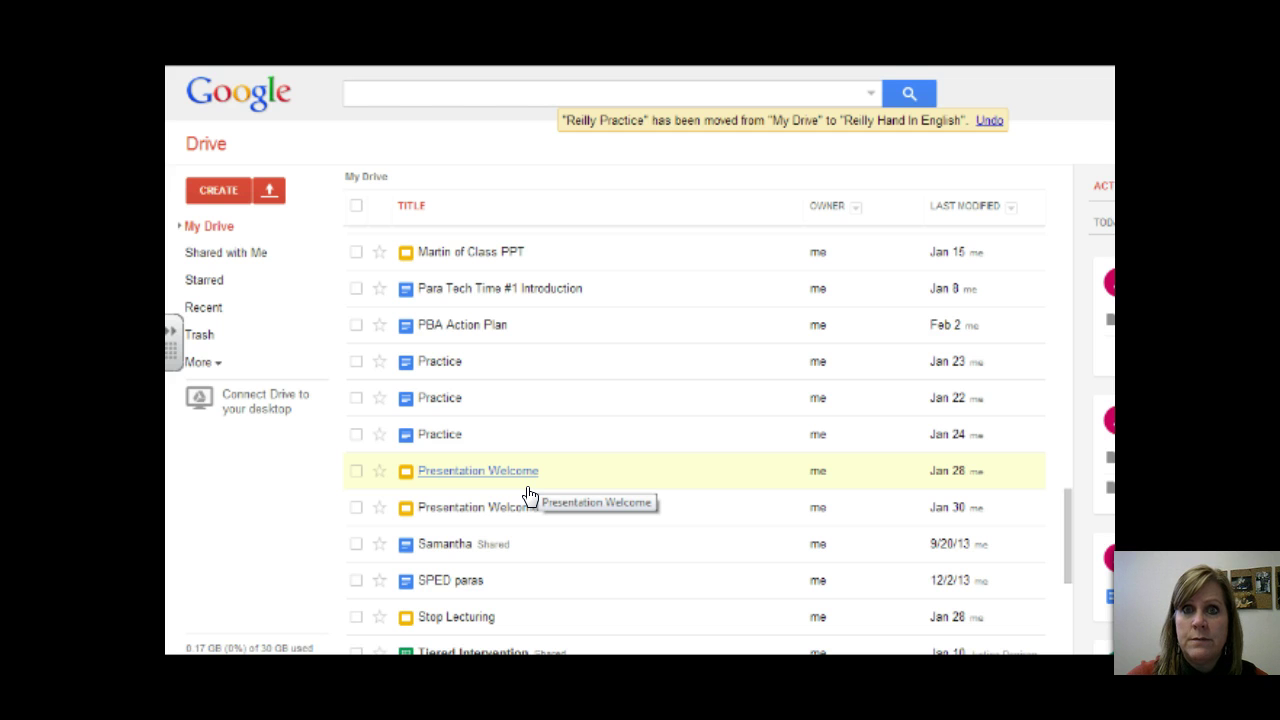
{"action": "mouse_move", "coordinate": [250, 647]}
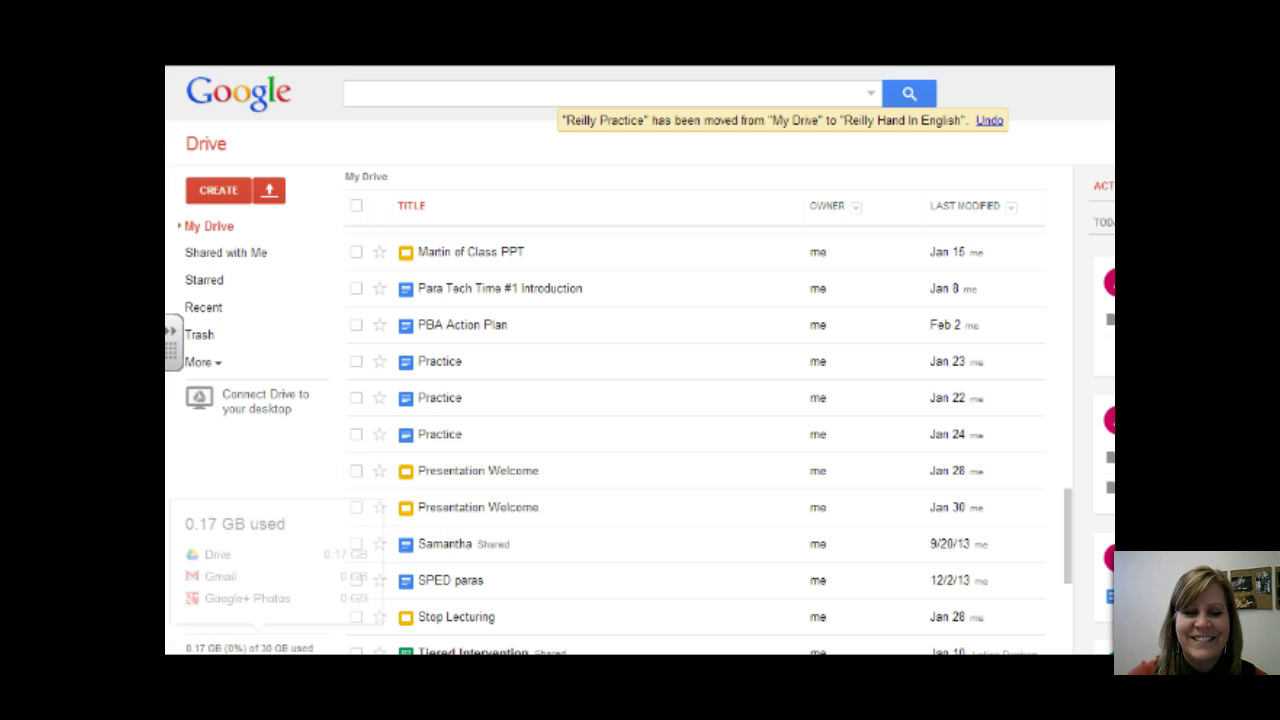